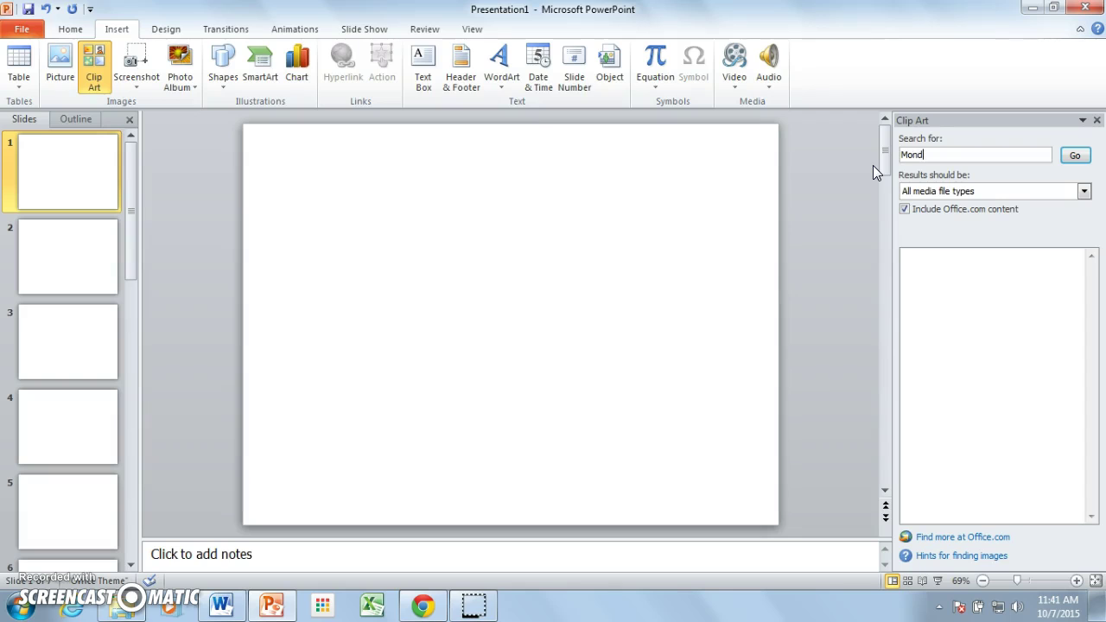
Step: Search clip art for Monday, insert the yellow-face "Happy Monday!" picture on slide 1, and enlarge it to about 2.82" by 5.6" near the centre
click(1071, 156)
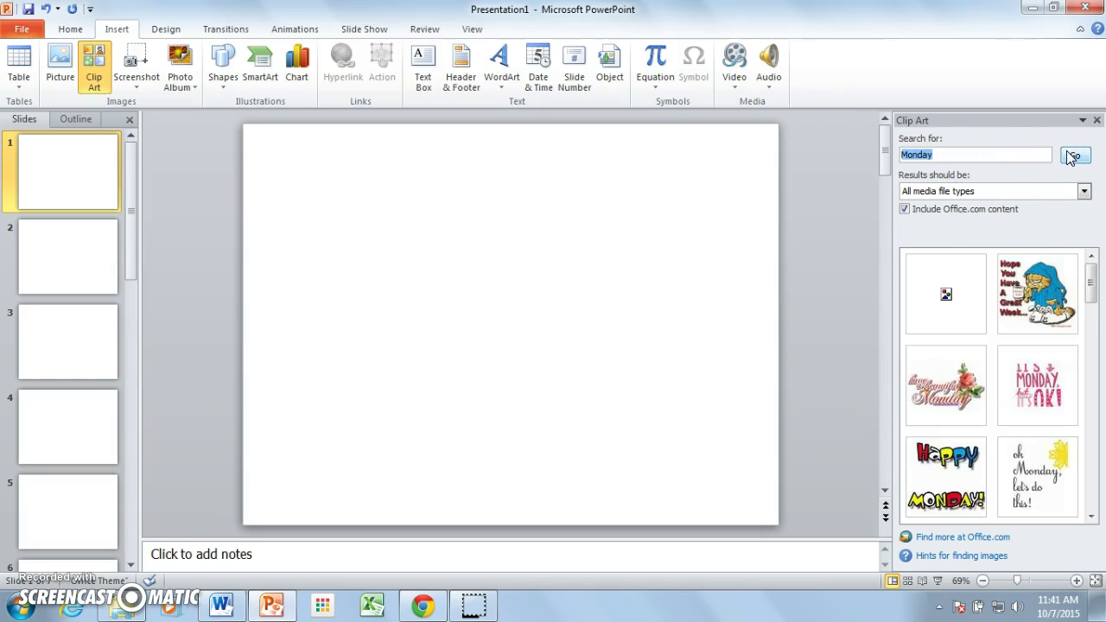
click(1092, 300)
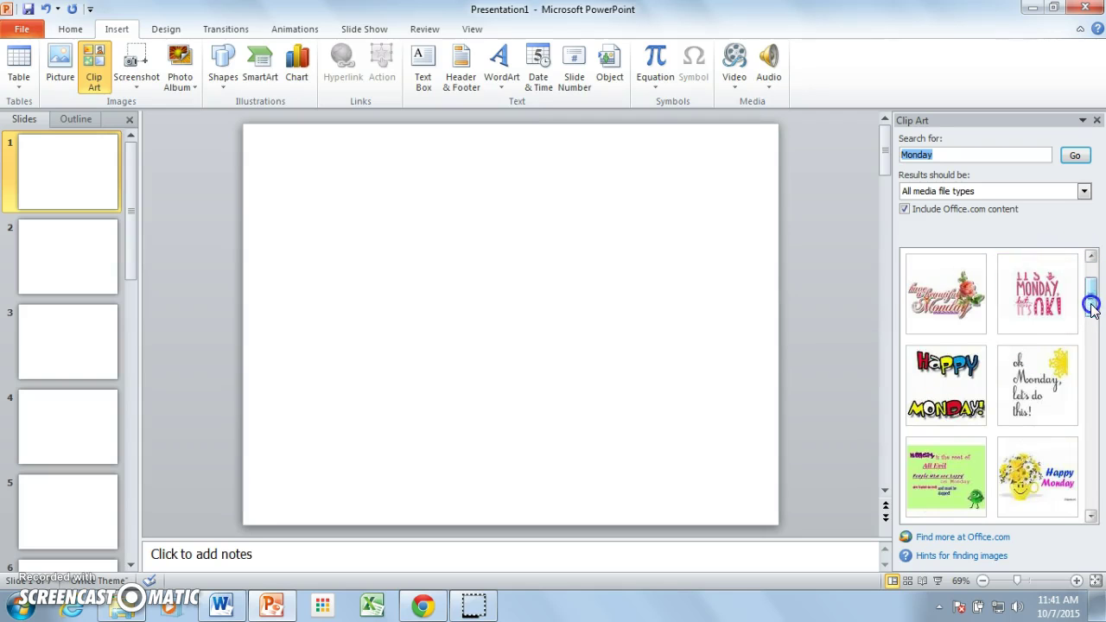
click(1091, 517)
click(1091, 517)
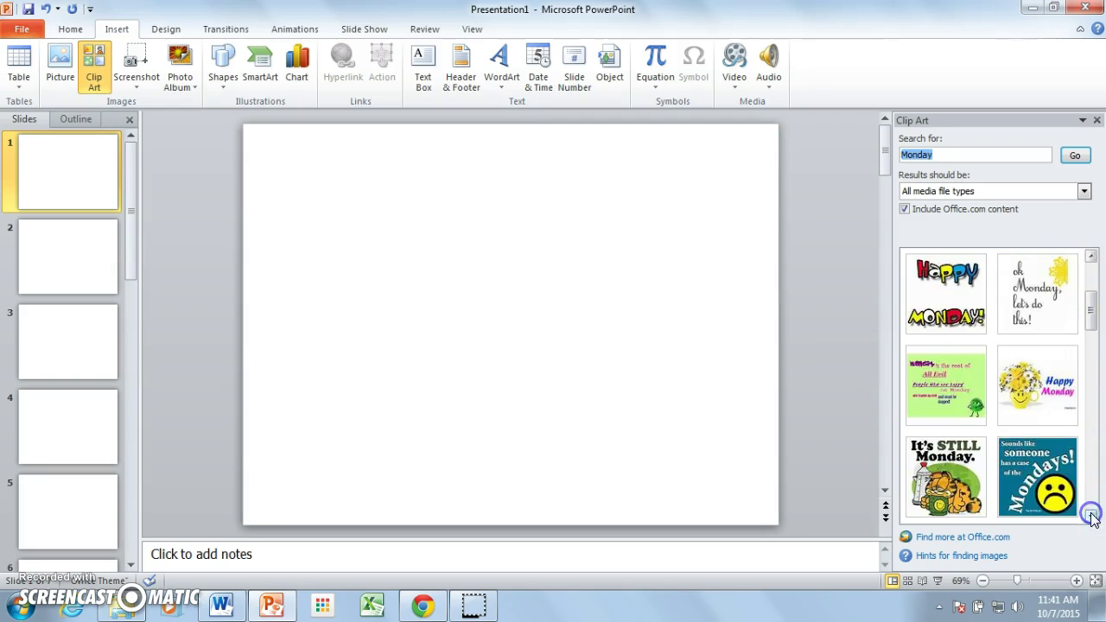
click(1092, 517)
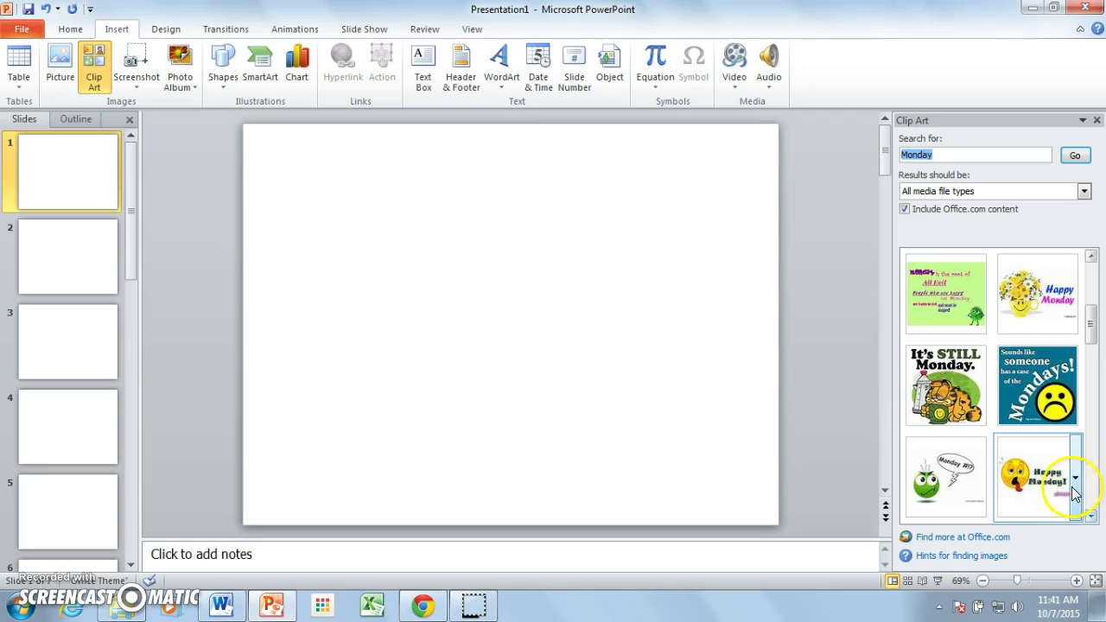
click(1076, 481)
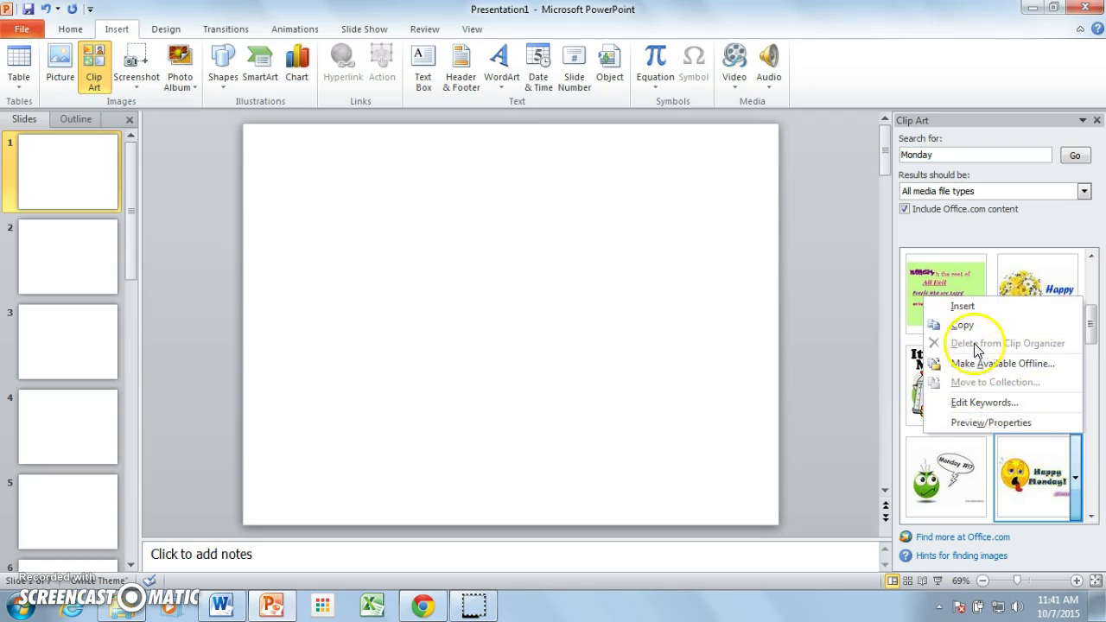
click(961, 307)
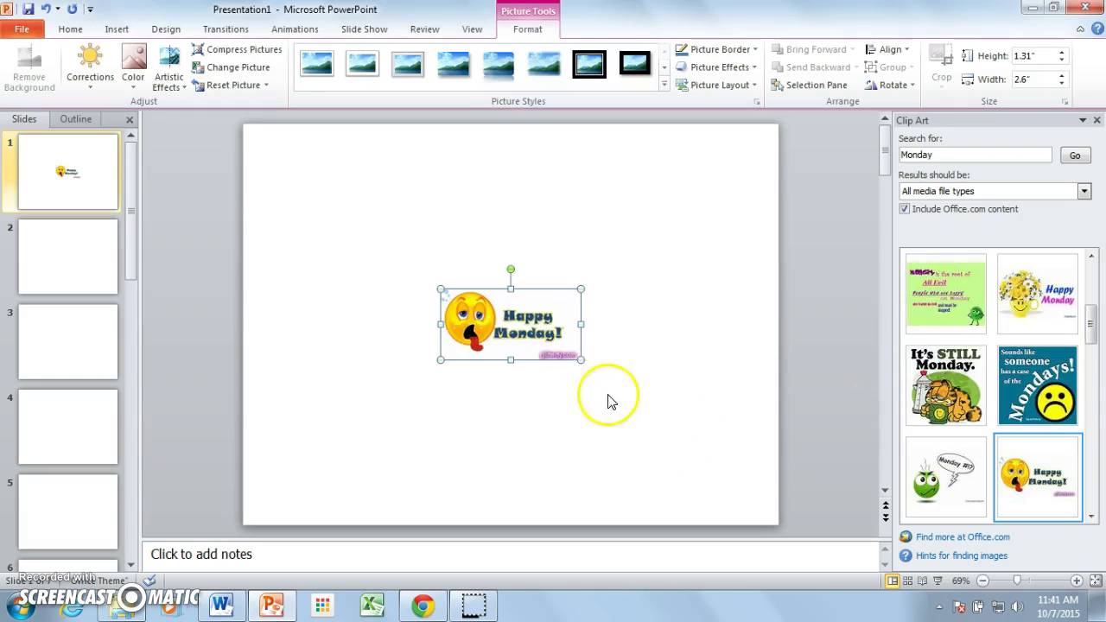
drag(581, 360, 648, 443)
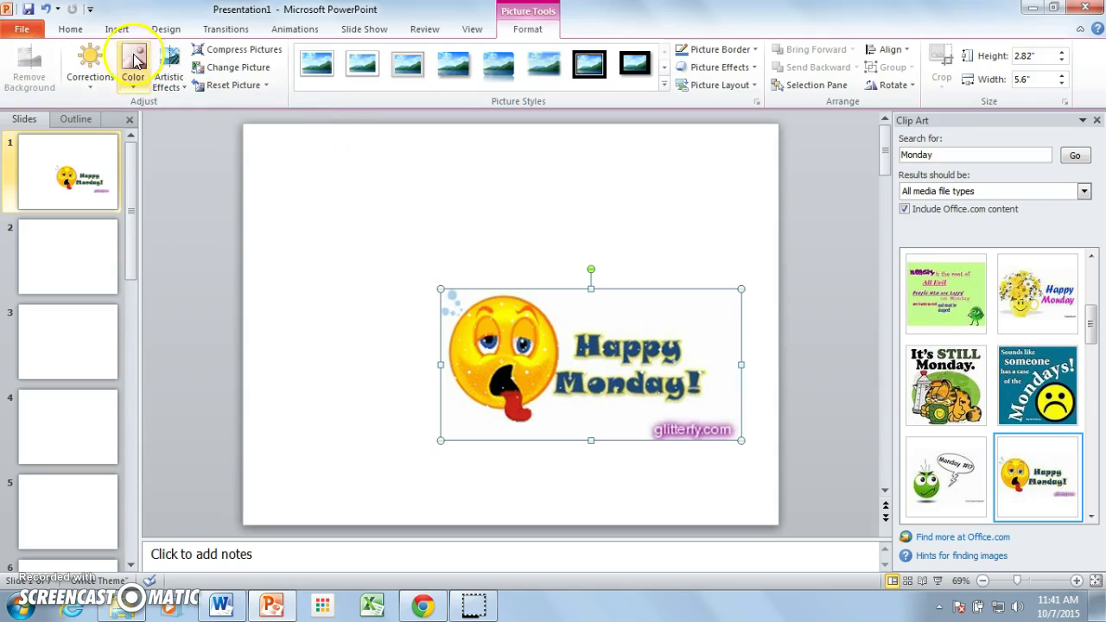
drag(468, 294, 421, 267)
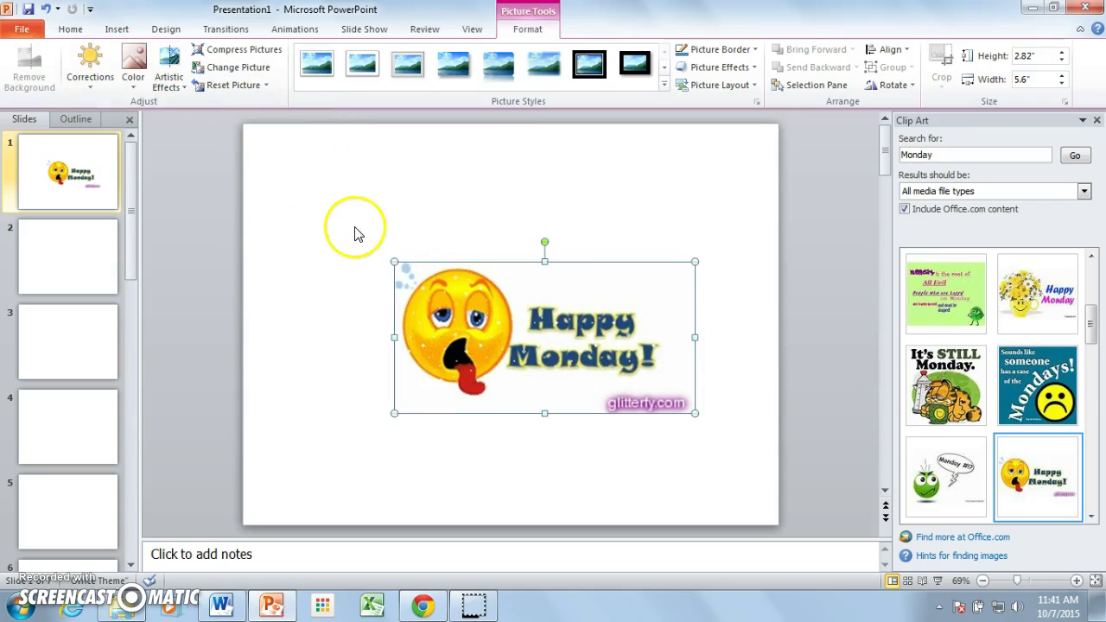
Step: Search clip art for Tuesday, insert the blue "TUESDAY" lettering on slide 2, and enlarge it to about 2.54" by 7.08" near the centre
click(69, 259)
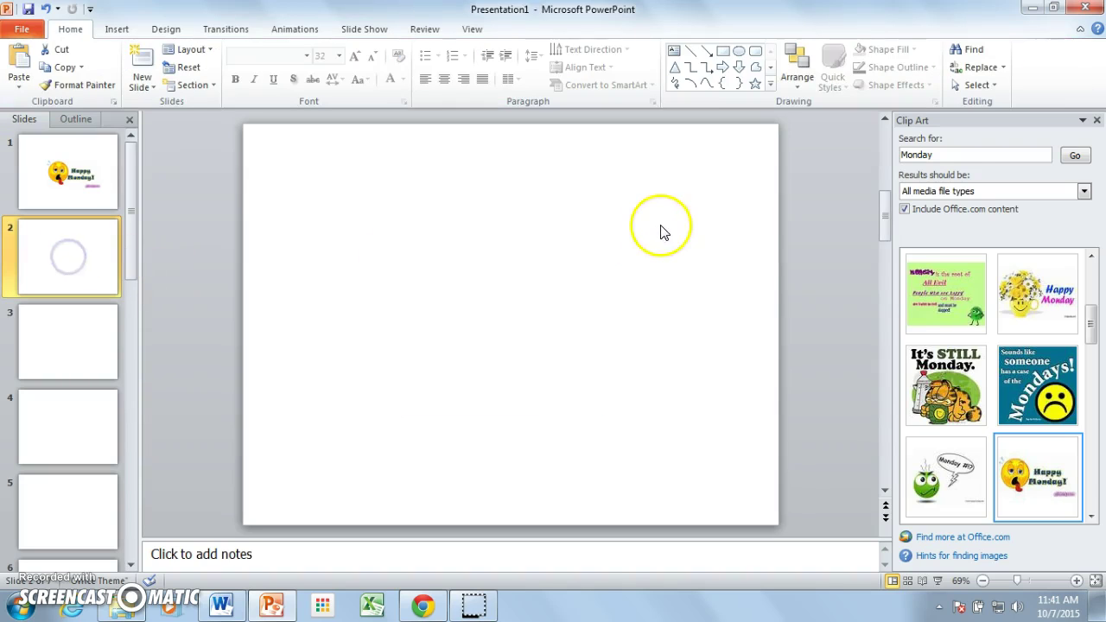
drag(951, 153, 875, 153)
text(Tuesday)
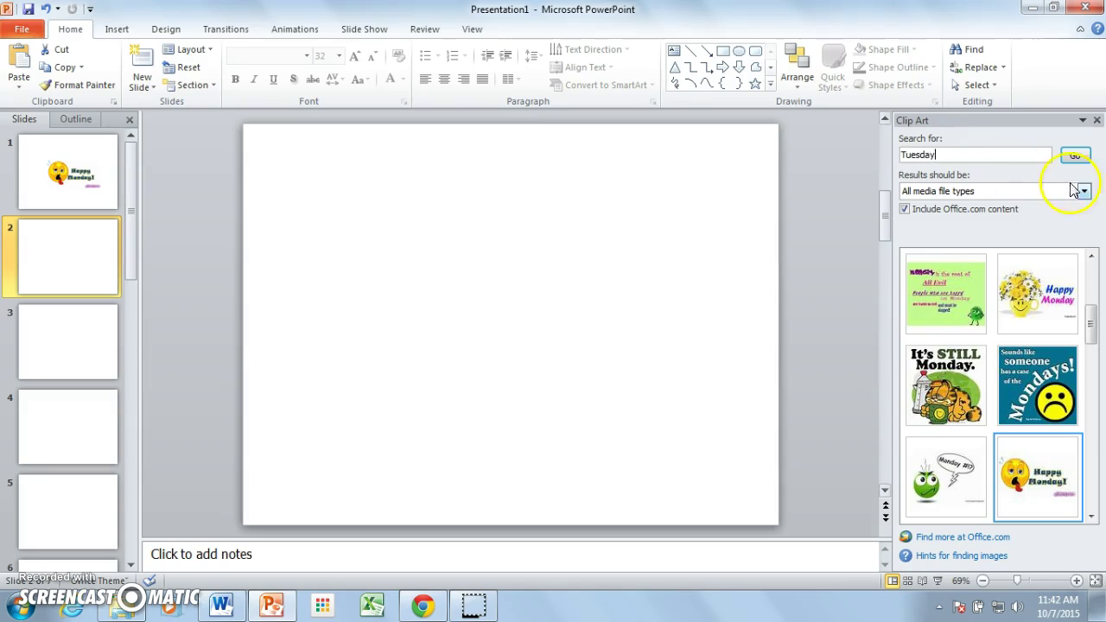
click(1074, 155)
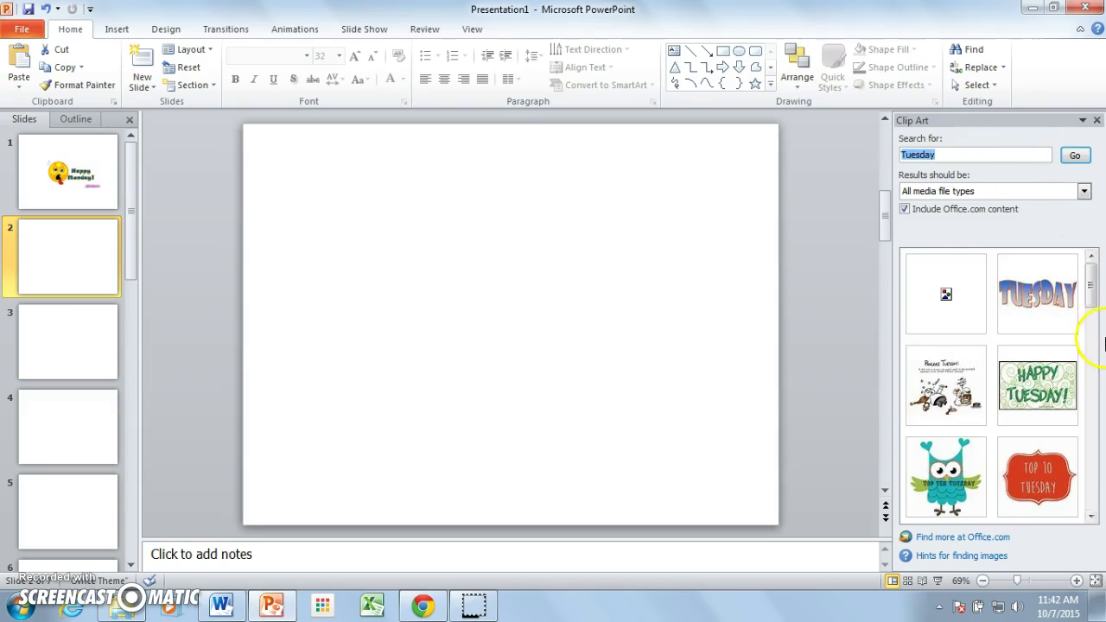
click(1076, 298)
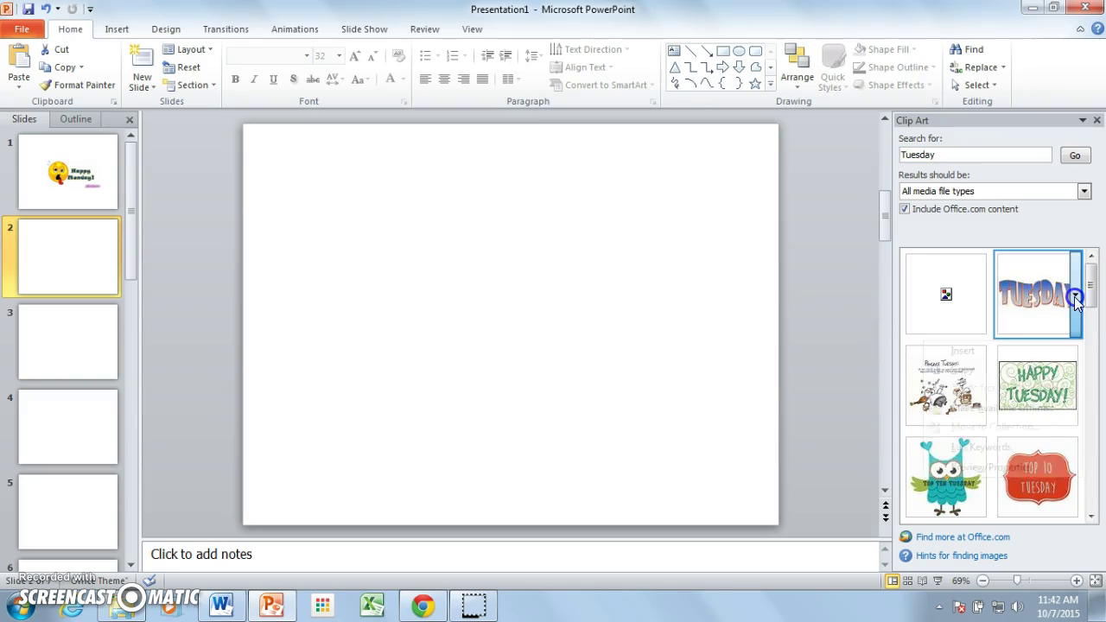
click(960, 351)
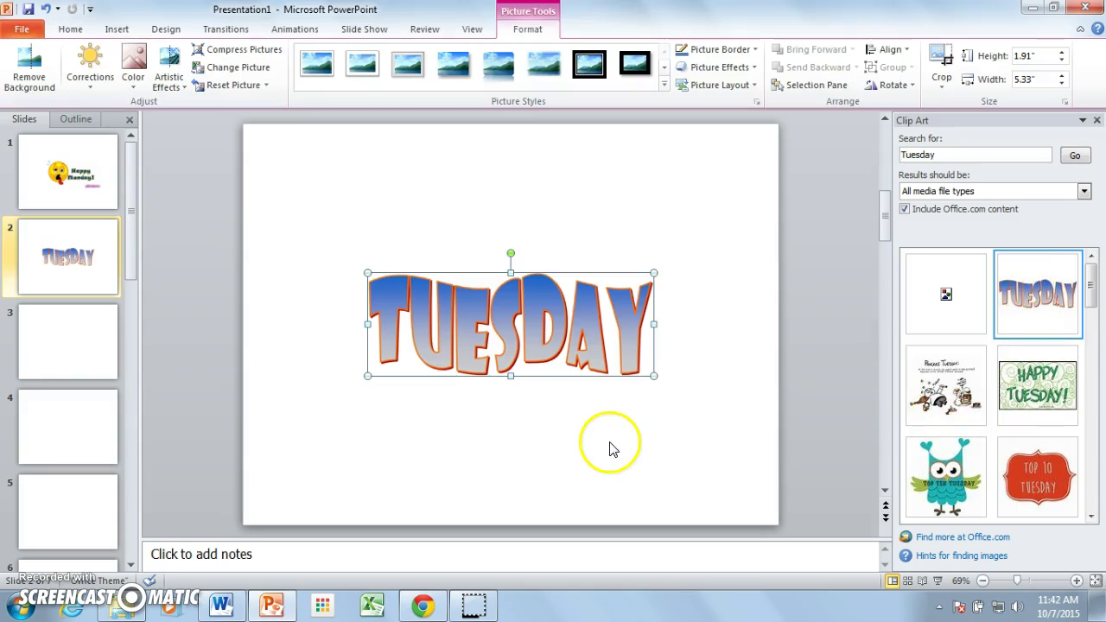
drag(654, 376, 660, 402)
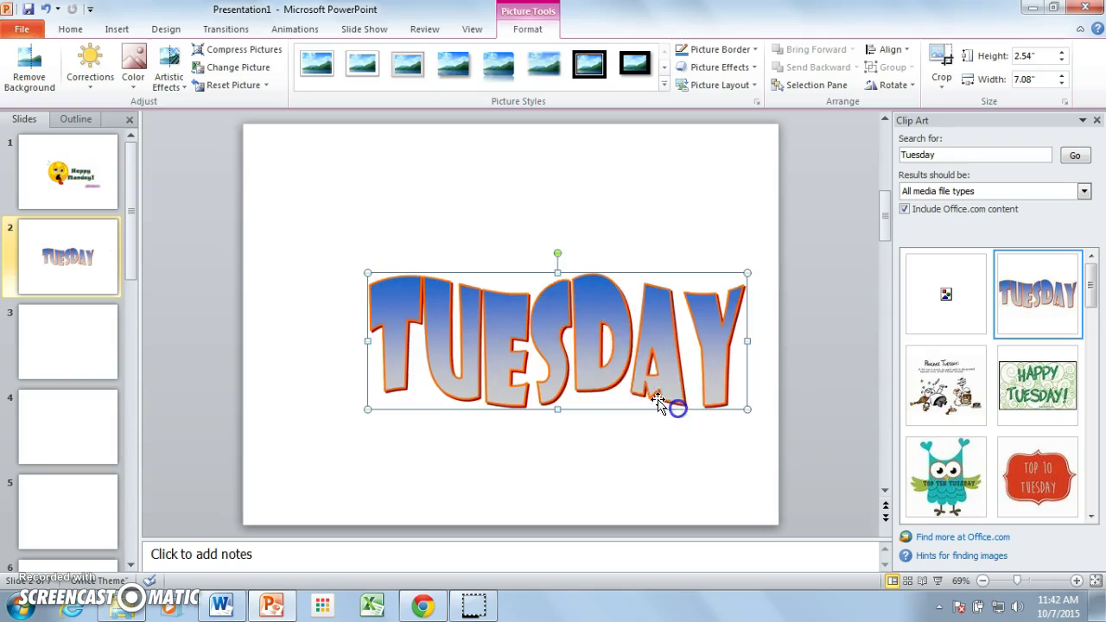
drag(548, 279, 503, 261)
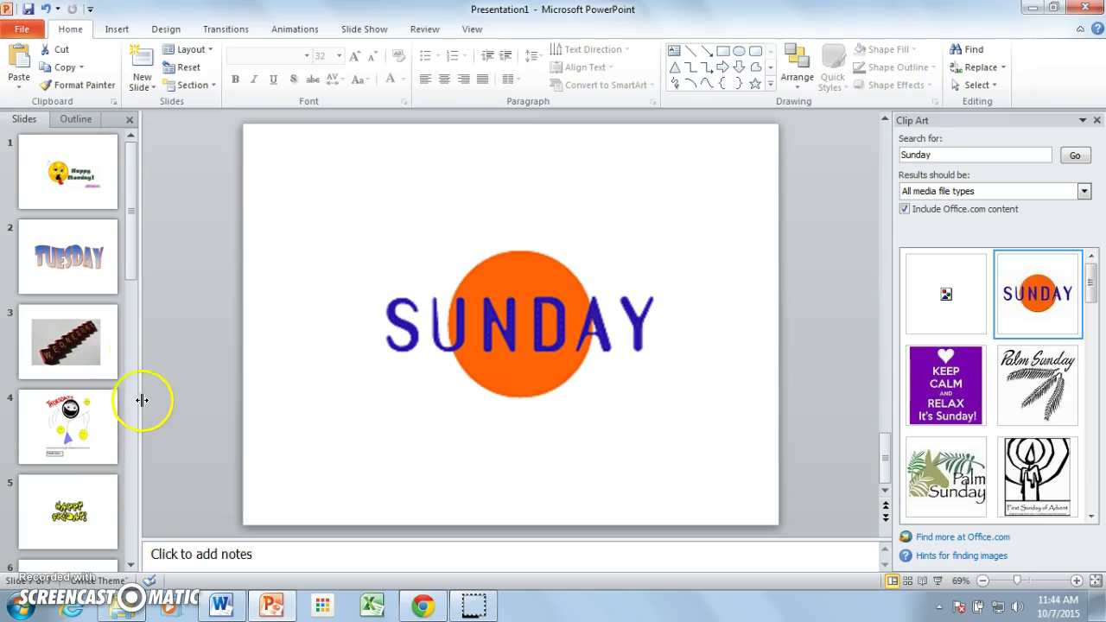
Step: Starting from slide 1, apply the white theme with the black textured vertical band to all slides
drag(132, 272, 130, 521)
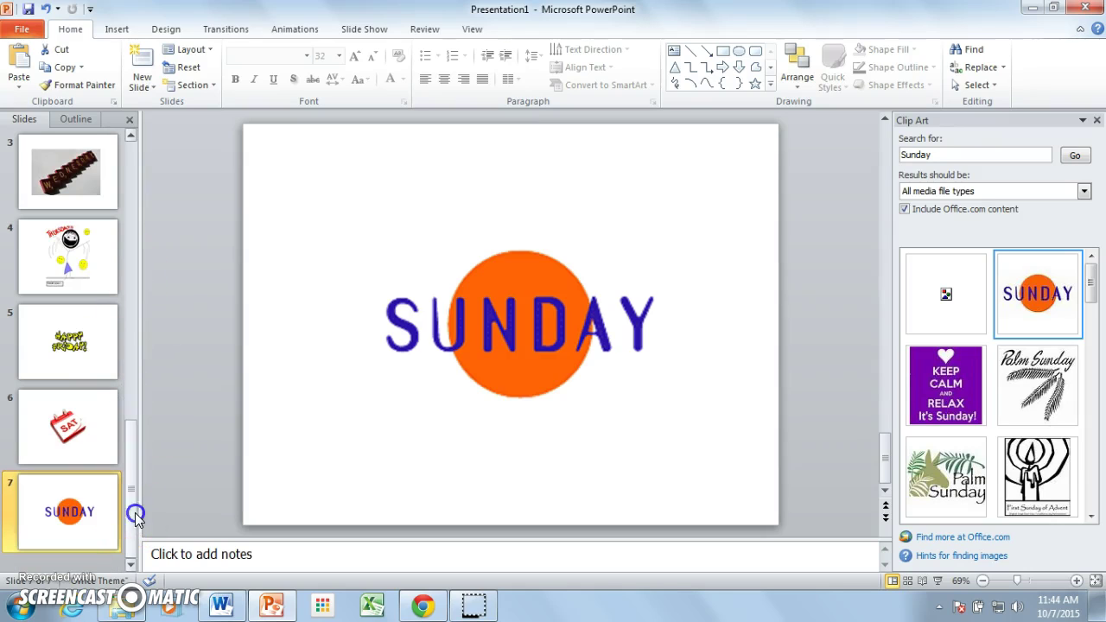
scroll(109, 166, up, 3)
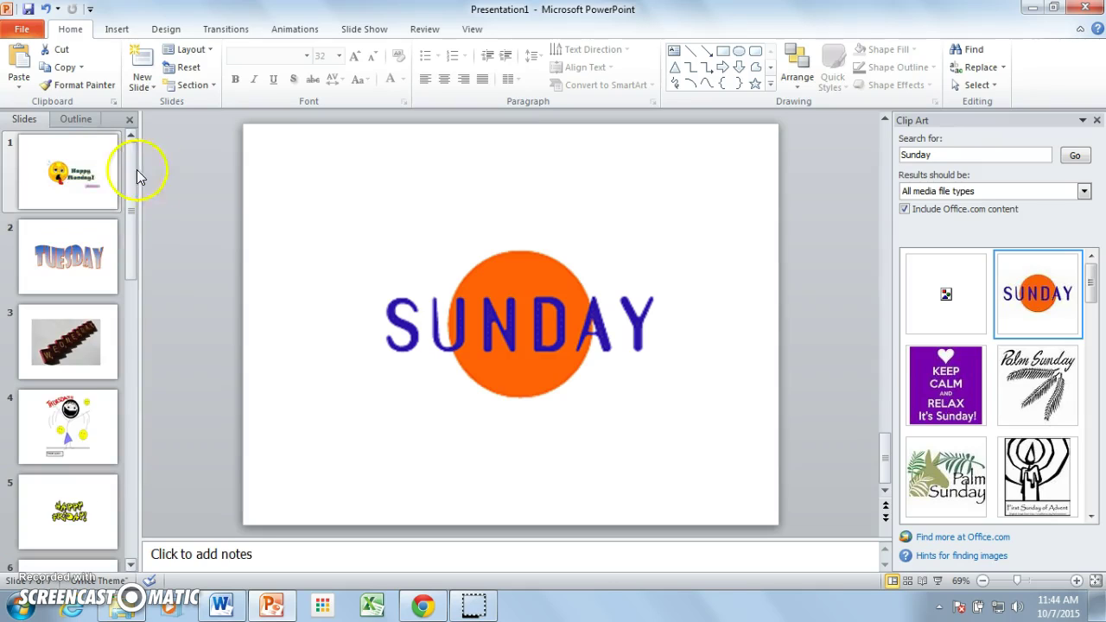
click(61, 144)
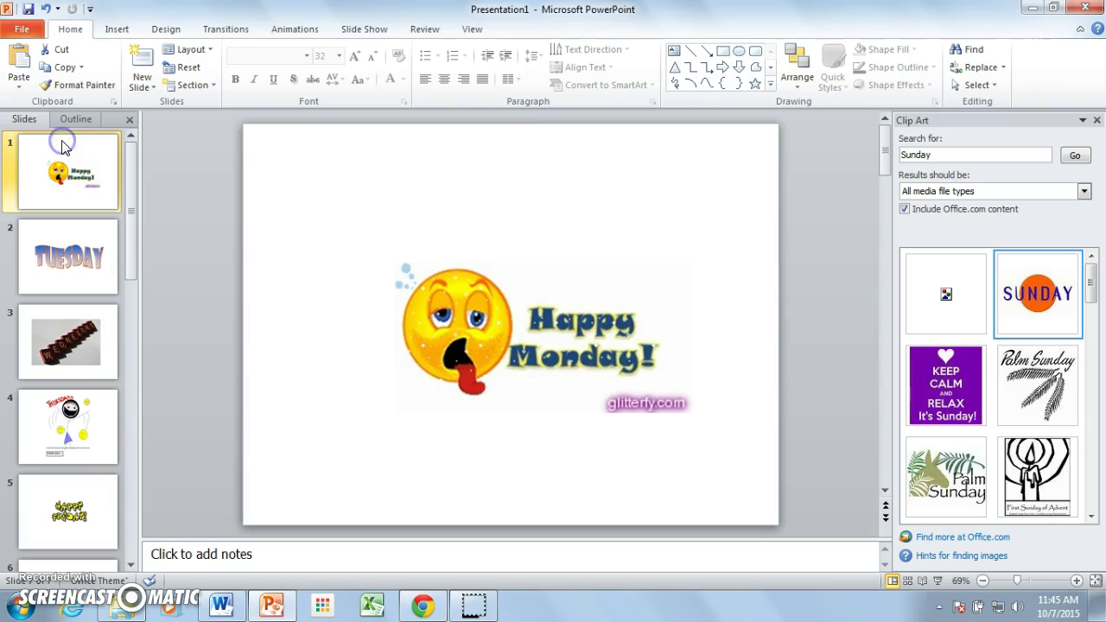
click(164, 29)
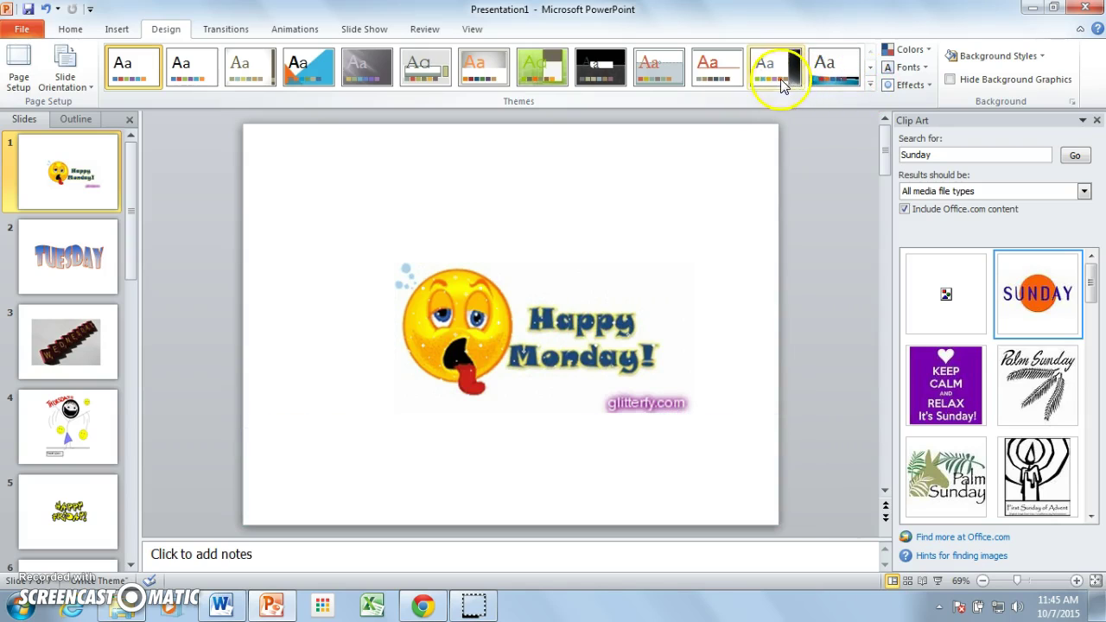
click(769, 80)
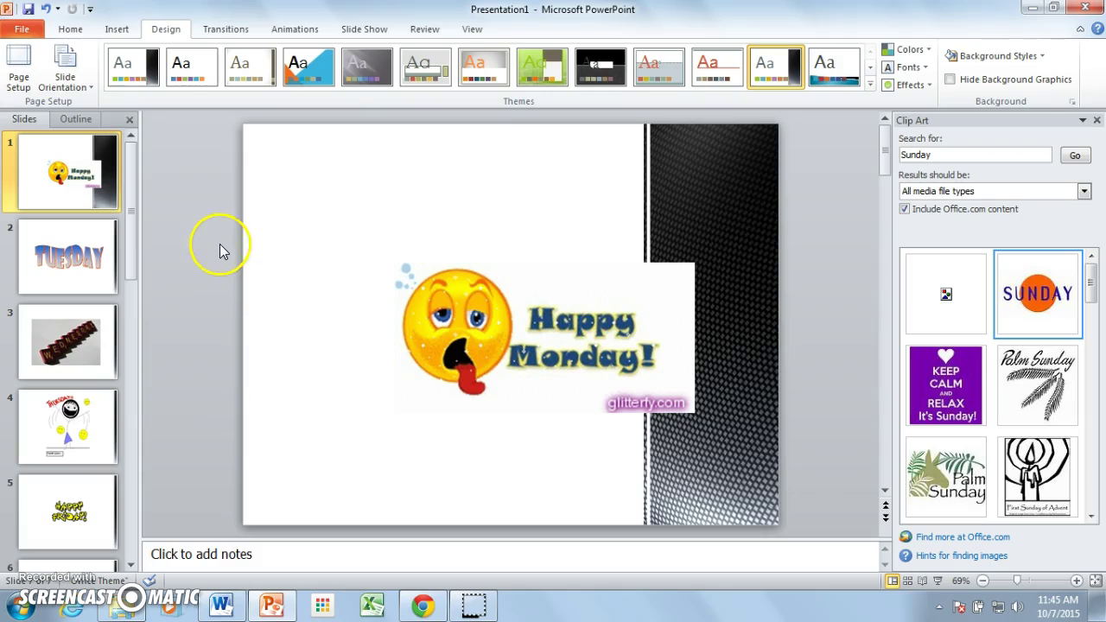
Step: Apply the Random Bars transition to slide 1, the "Happy Monday!" slide
click(47, 152)
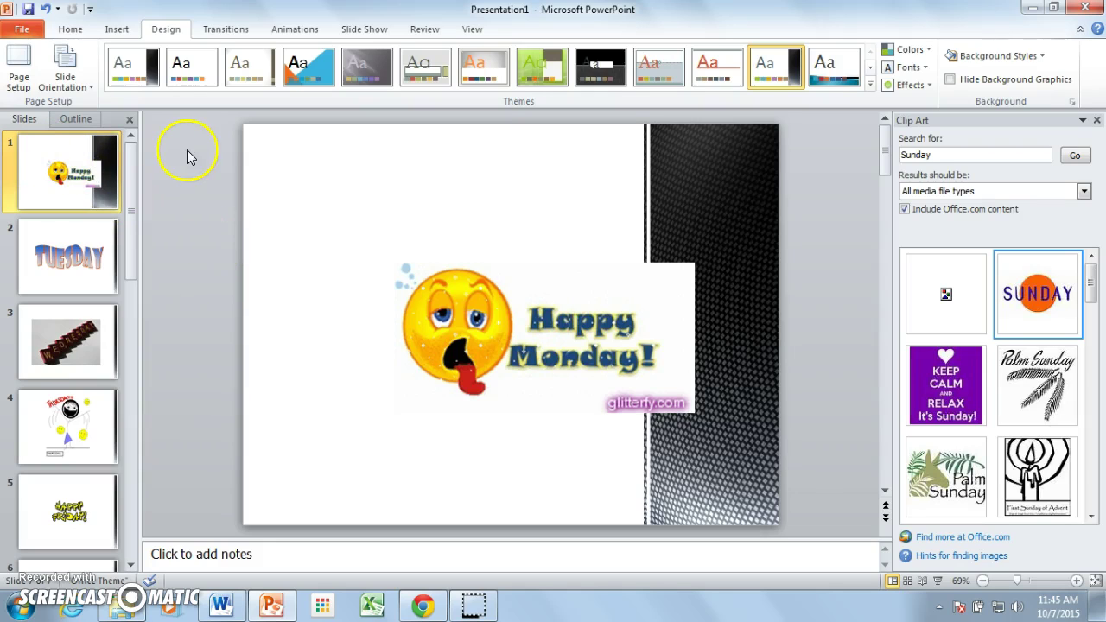
click(222, 35)
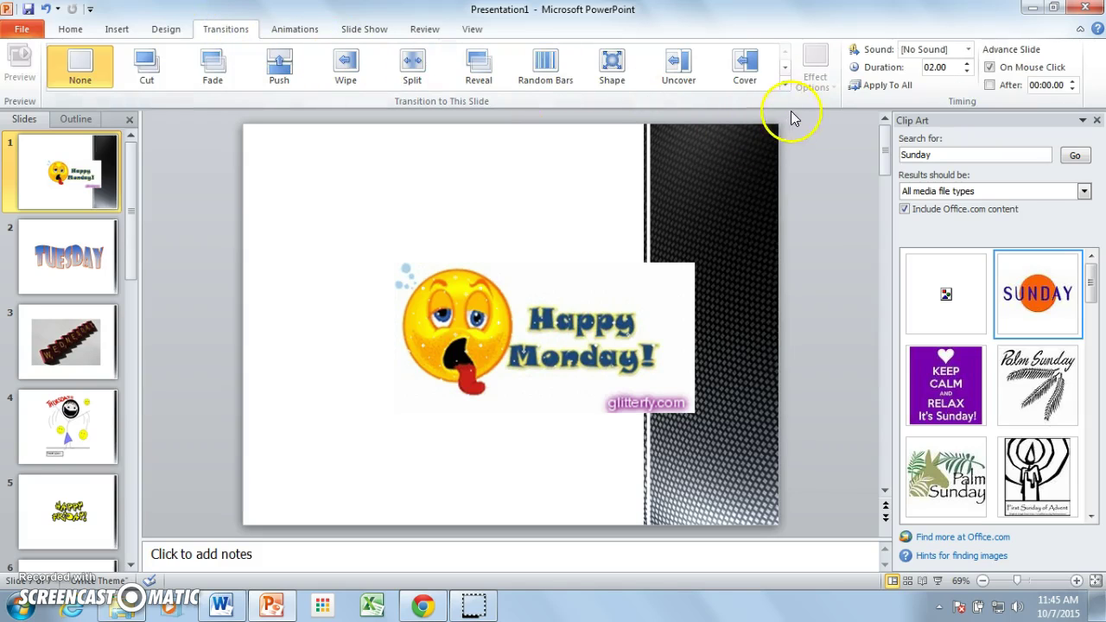
click(785, 83)
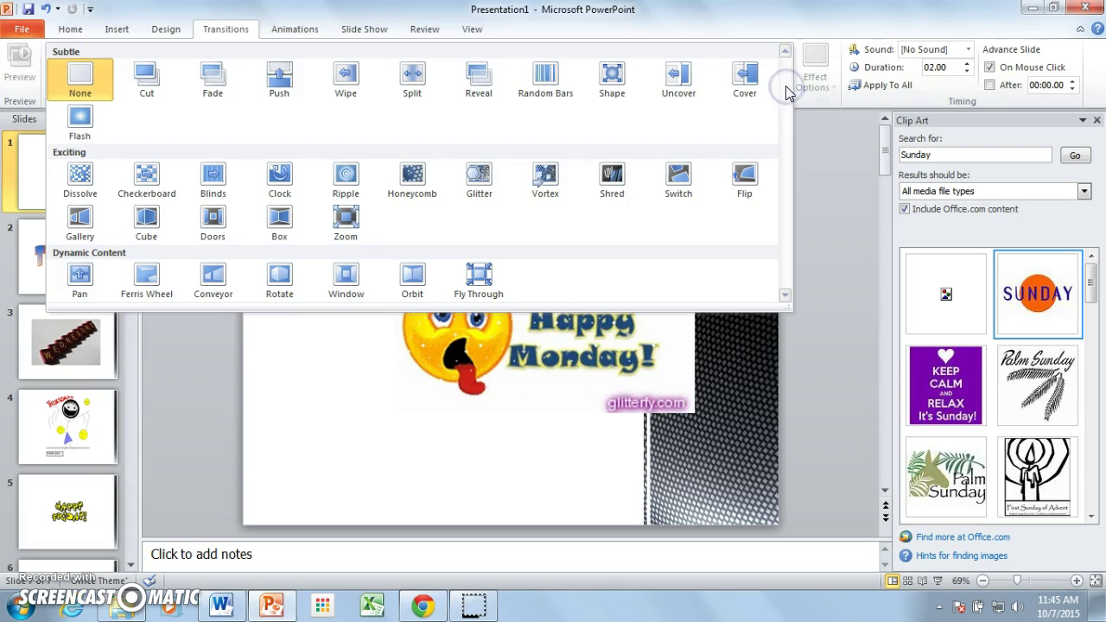
click(785, 295)
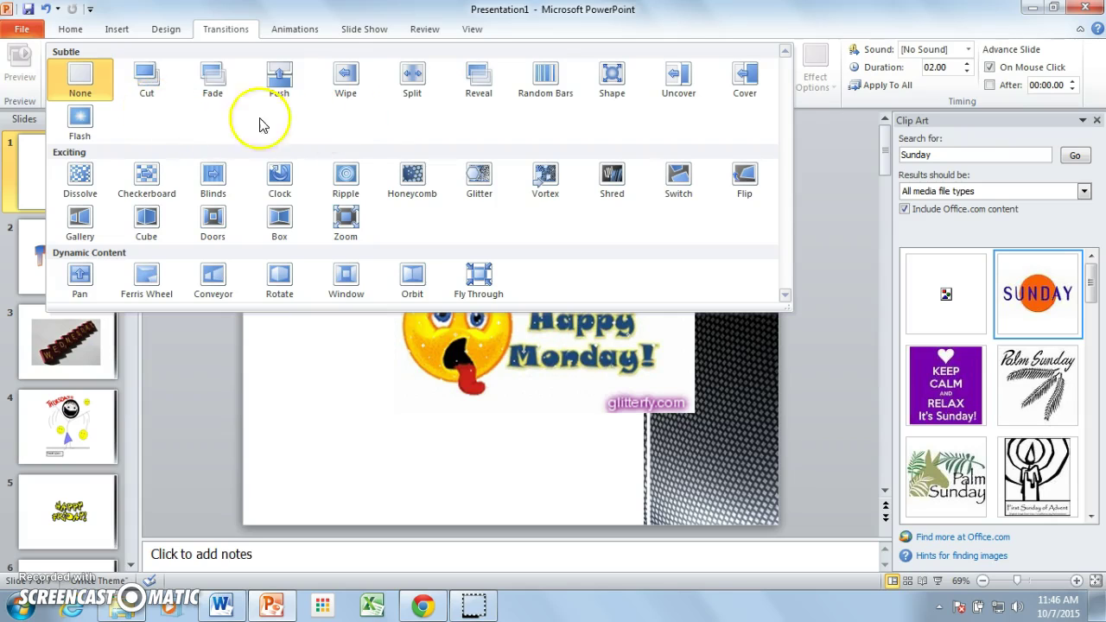
click(544, 93)
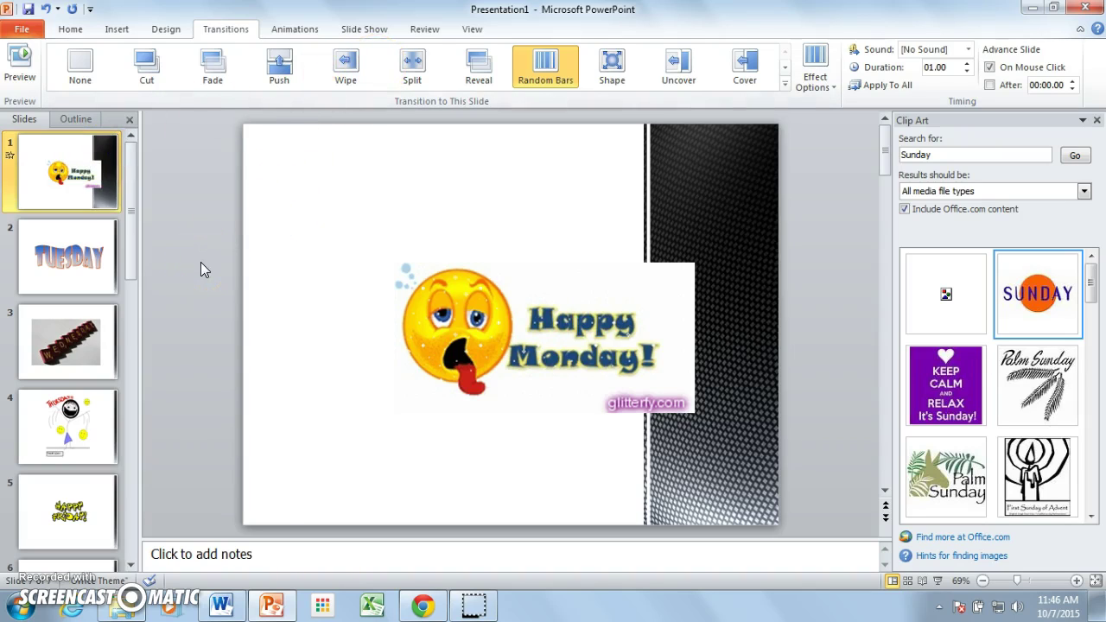
Step: Apply the Vortex transition to slide 2, the Tuesday slide
click(61, 234)
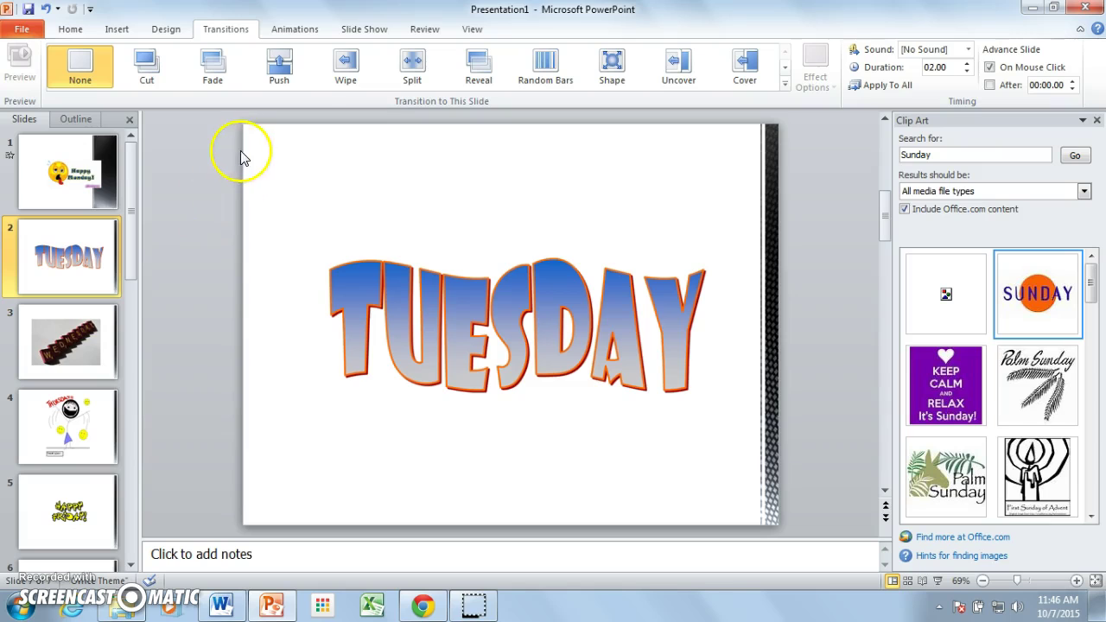
click(786, 84)
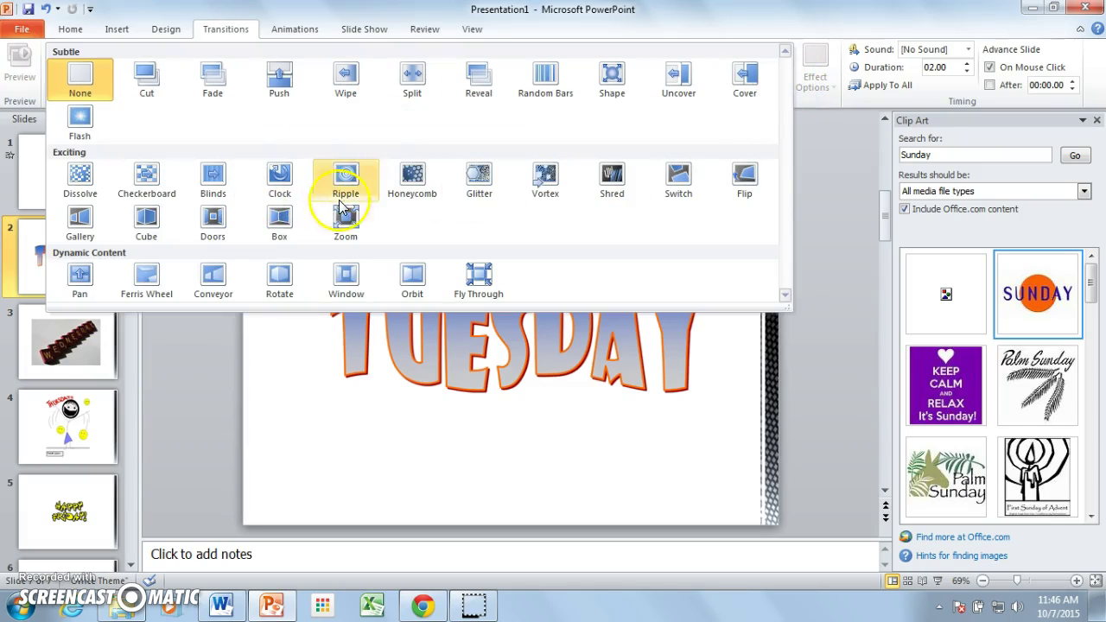
click(545, 192)
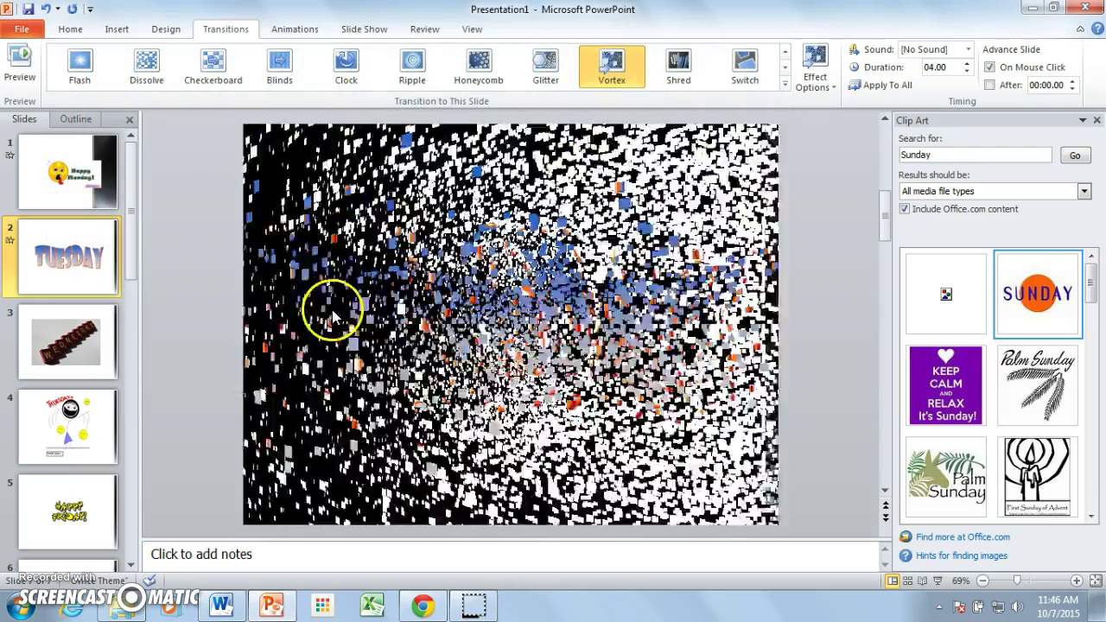
Step: Apply the Rotate transition to slide 3, the Wednesday slide
click(73, 350)
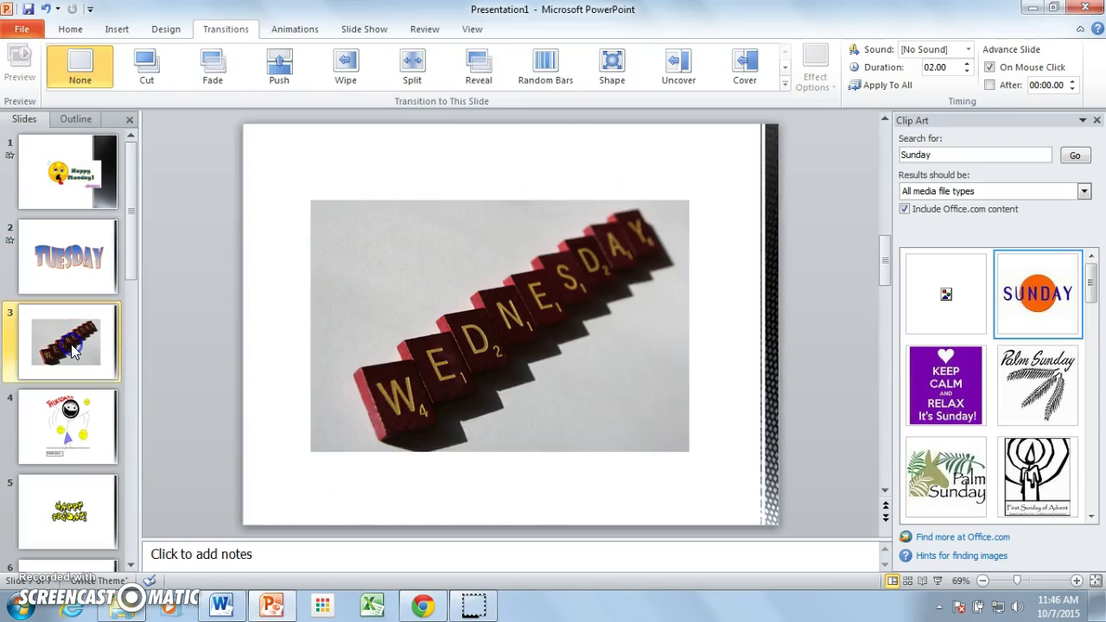
click(785, 85)
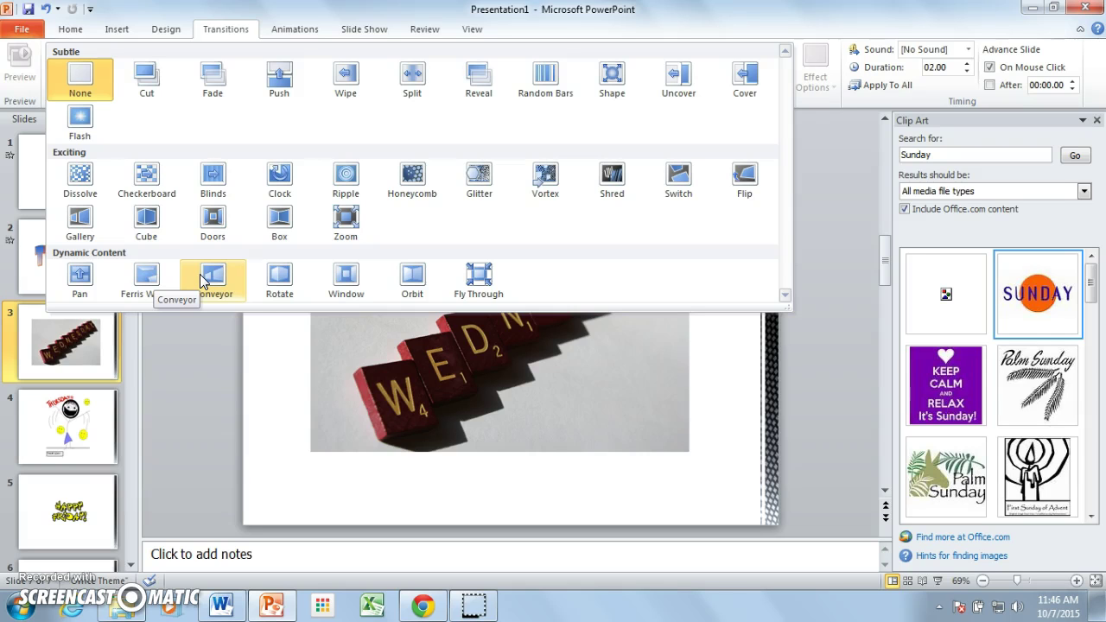
click(274, 284)
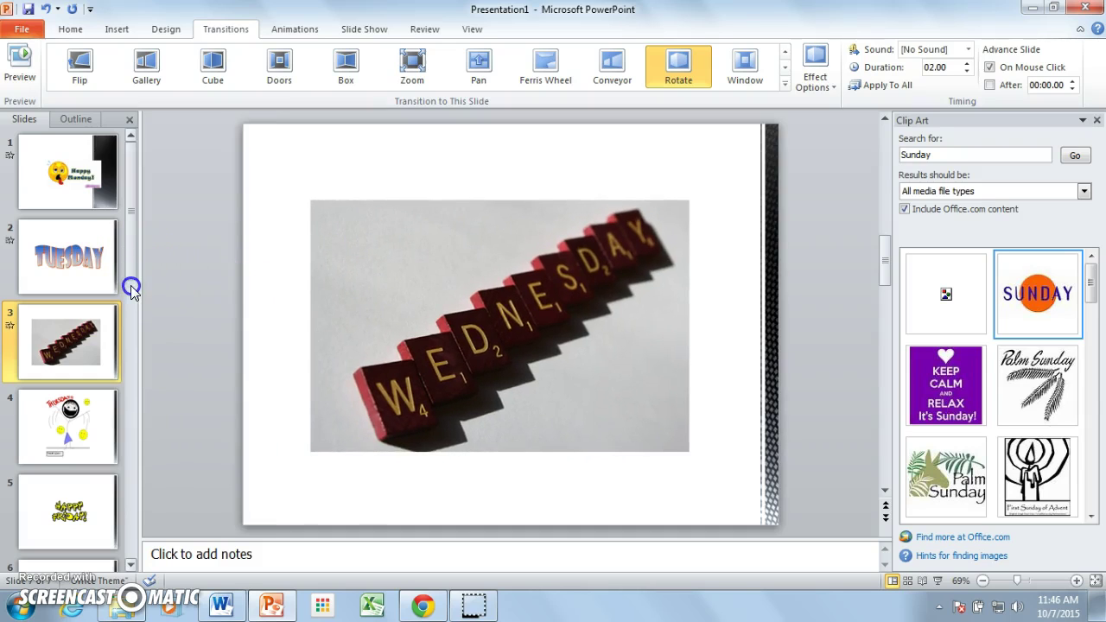
Step: Apply the Fade transition to slide 4, the Thursday slide
click(57, 415)
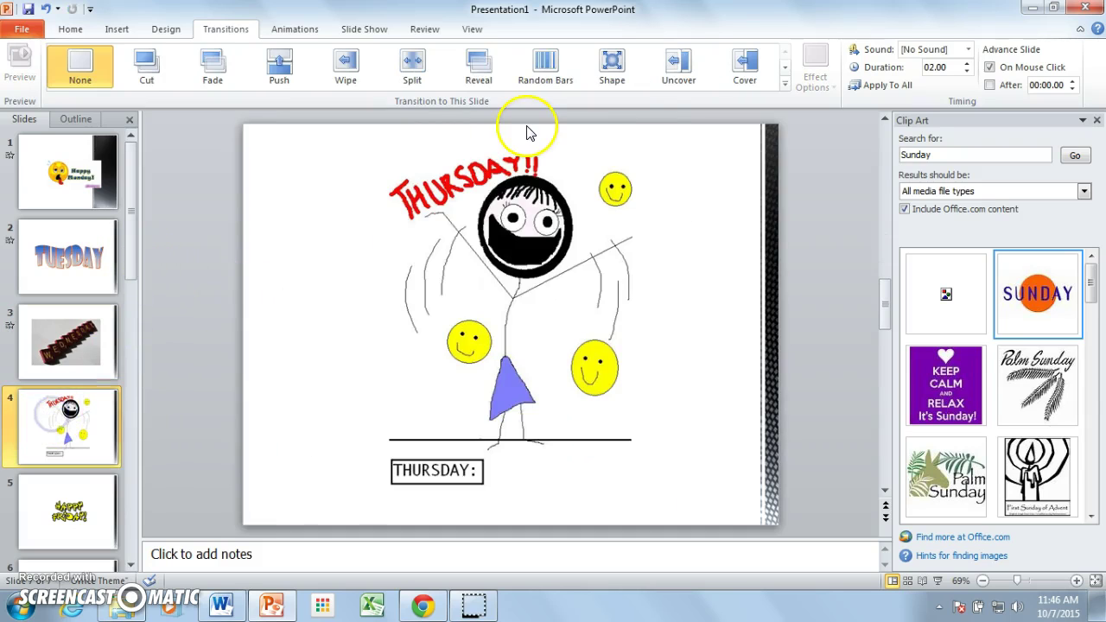
click(784, 87)
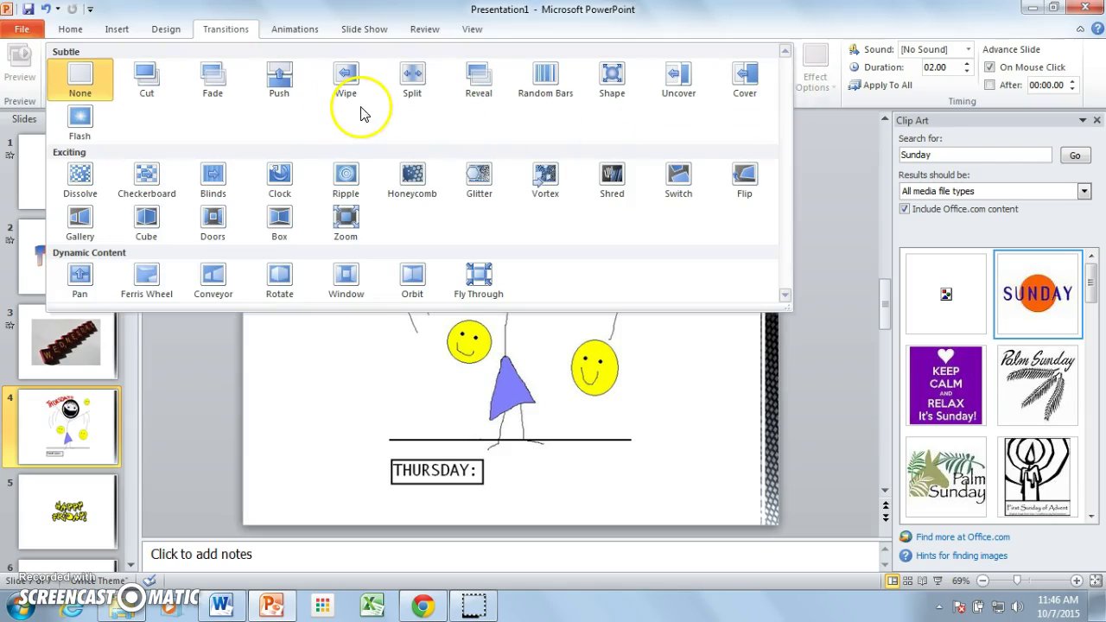
click(213, 79)
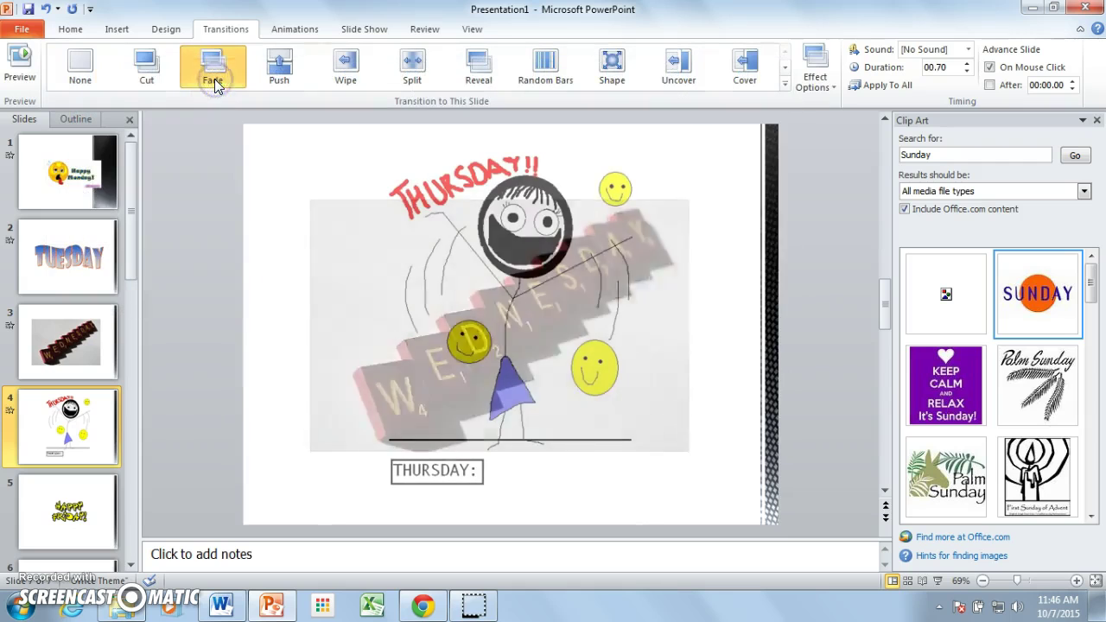
Step: Apply the Checkerboard transition to slide 5, the "Happy Friday!" slide
click(130, 563)
click(67, 443)
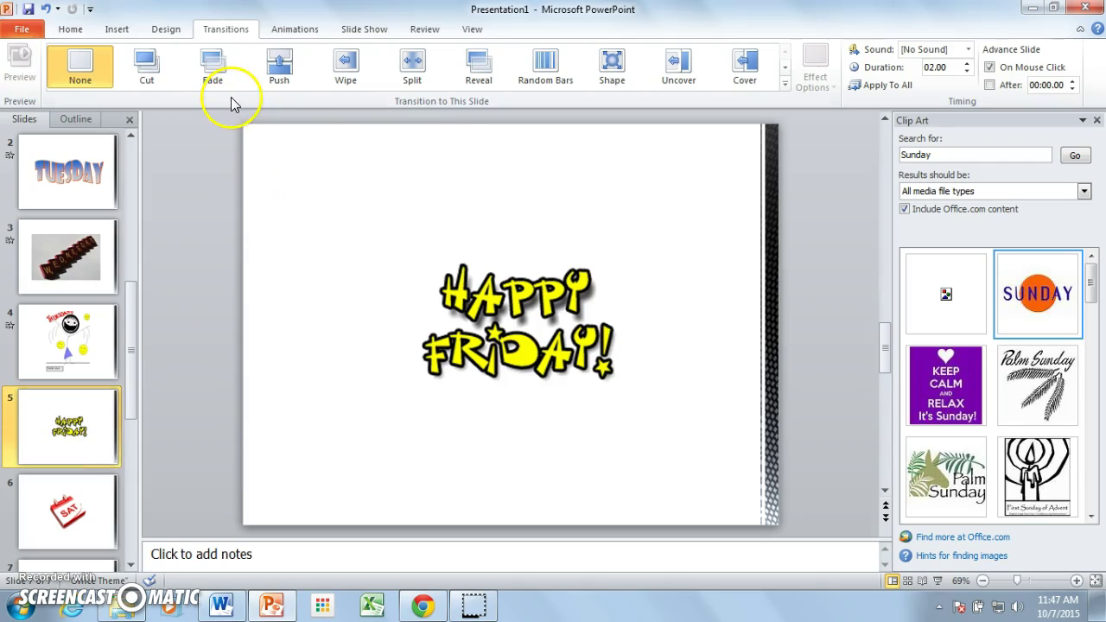
click(785, 66)
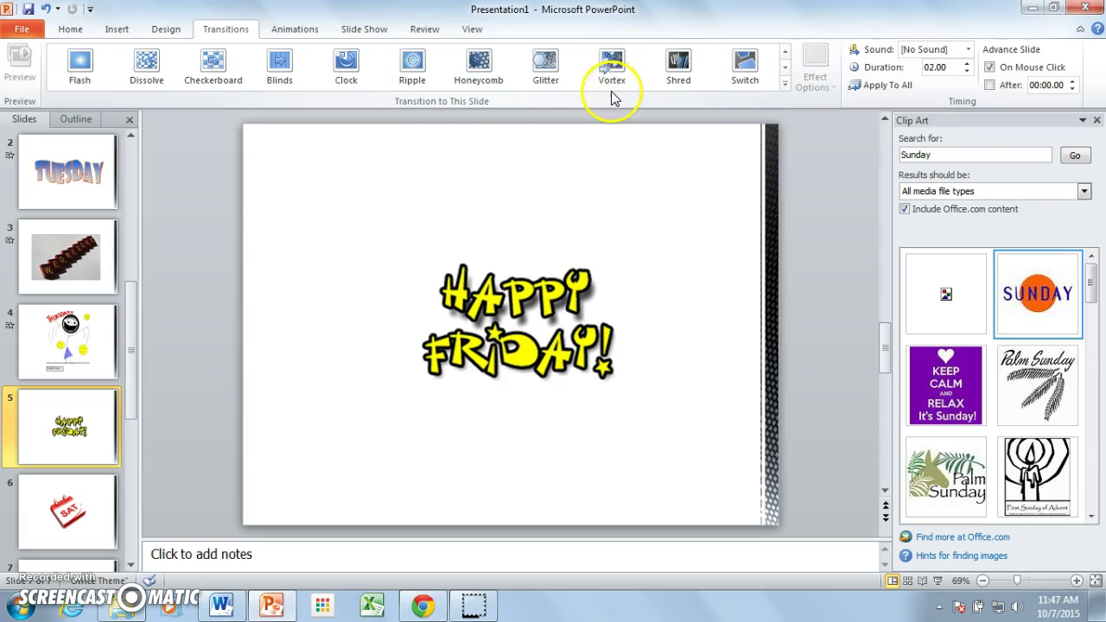
click(217, 71)
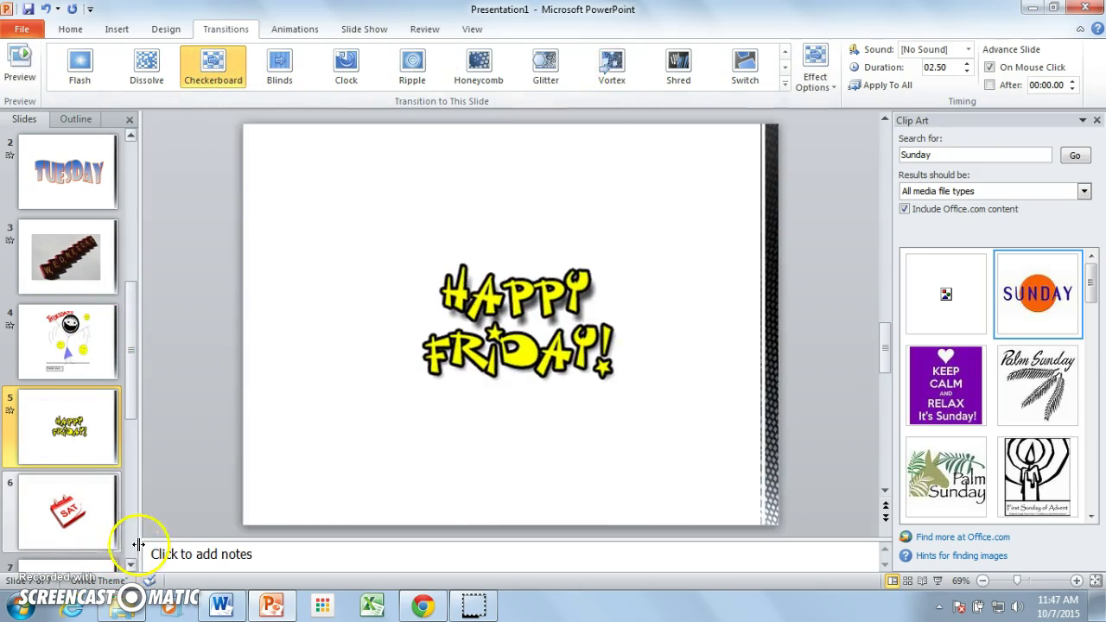
Step: Apply the Fly Through transition to slide 6, the Saturday slide
click(95, 529)
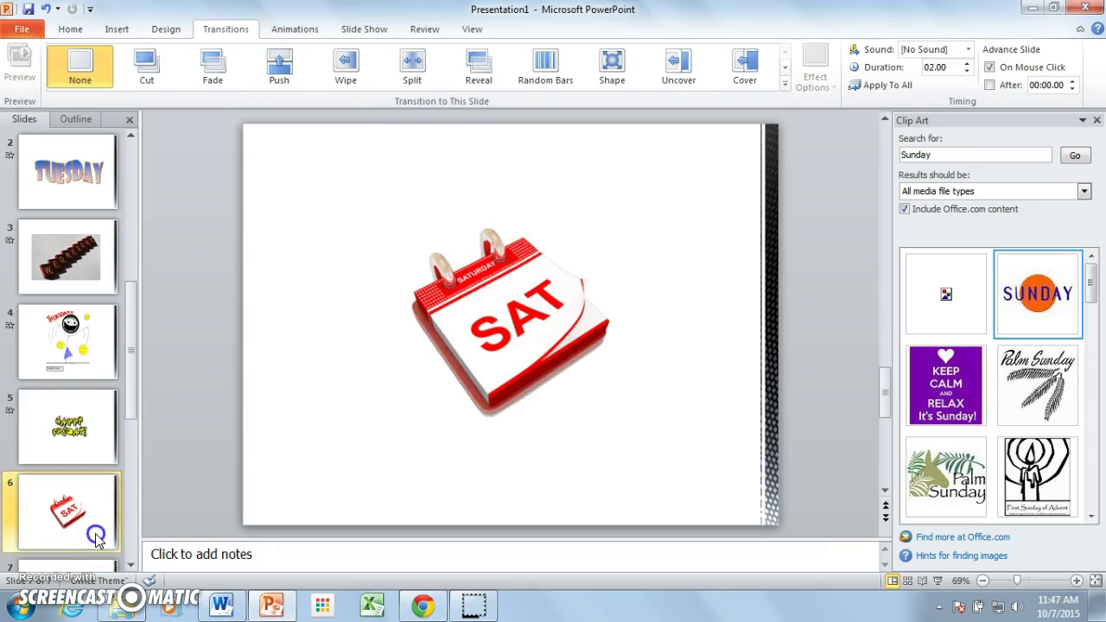
click(784, 84)
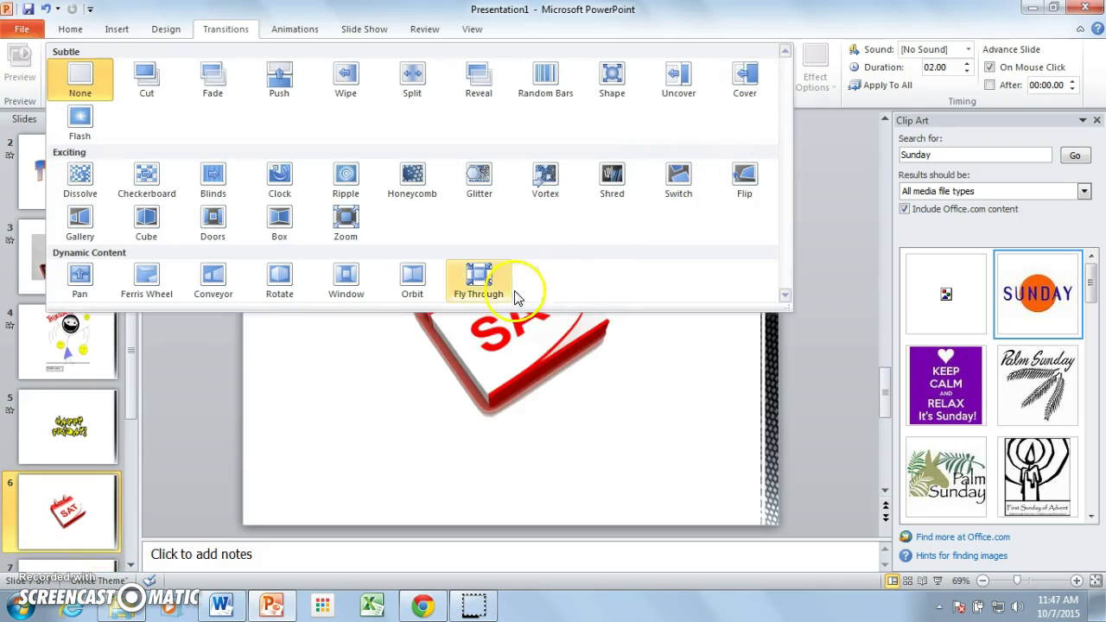
click(480, 284)
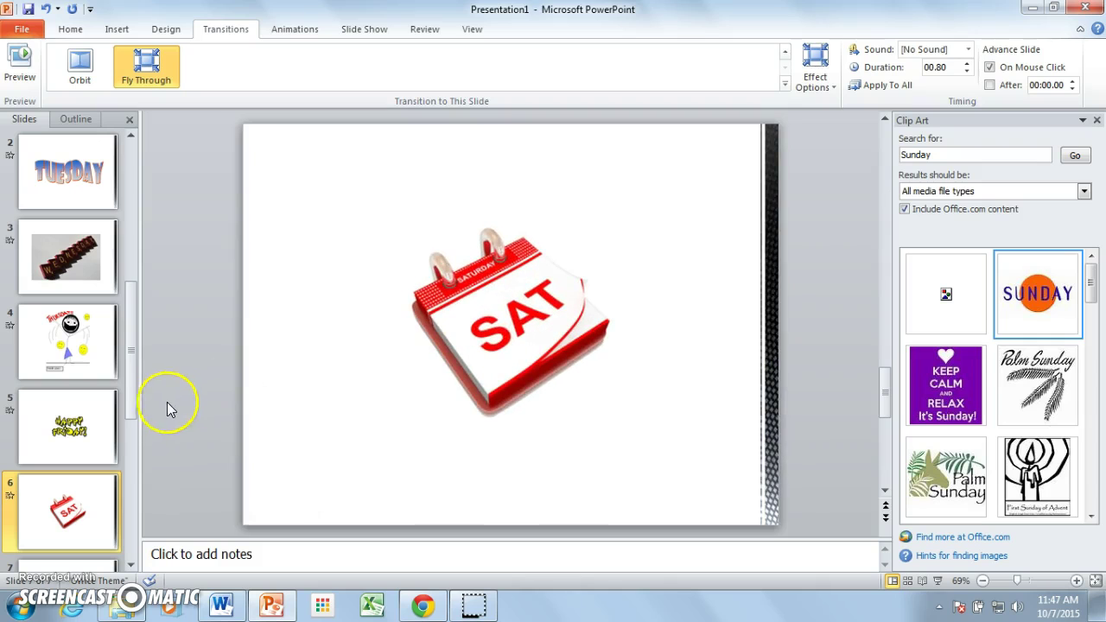
Step: Apply the Flip transition to slide 7, the Sunday slide
scroll(131, 523, down, 2)
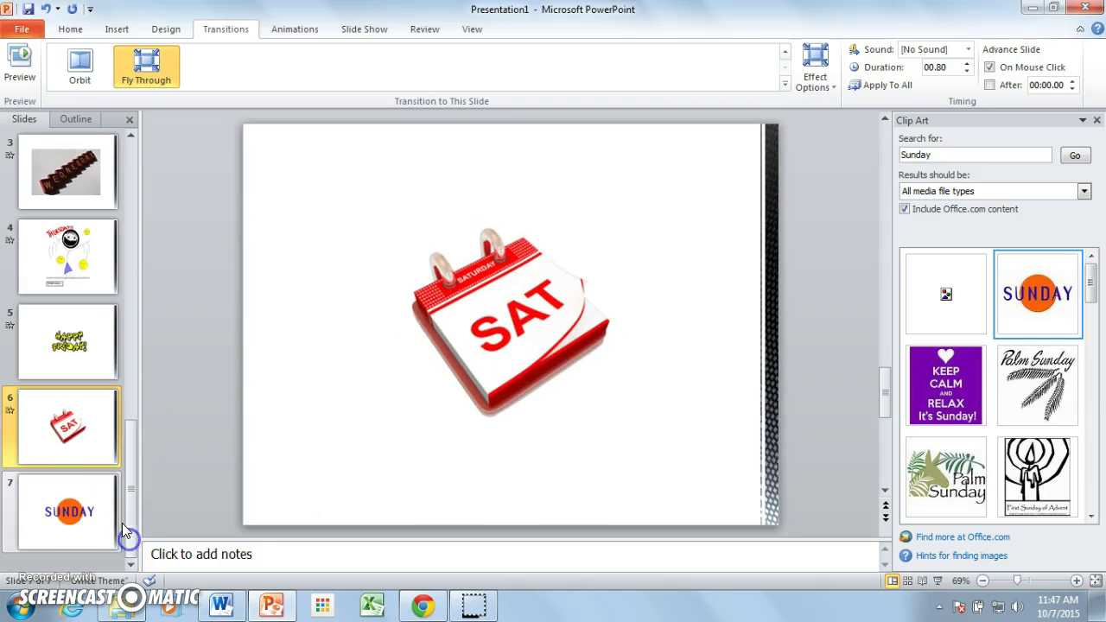
click(71, 516)
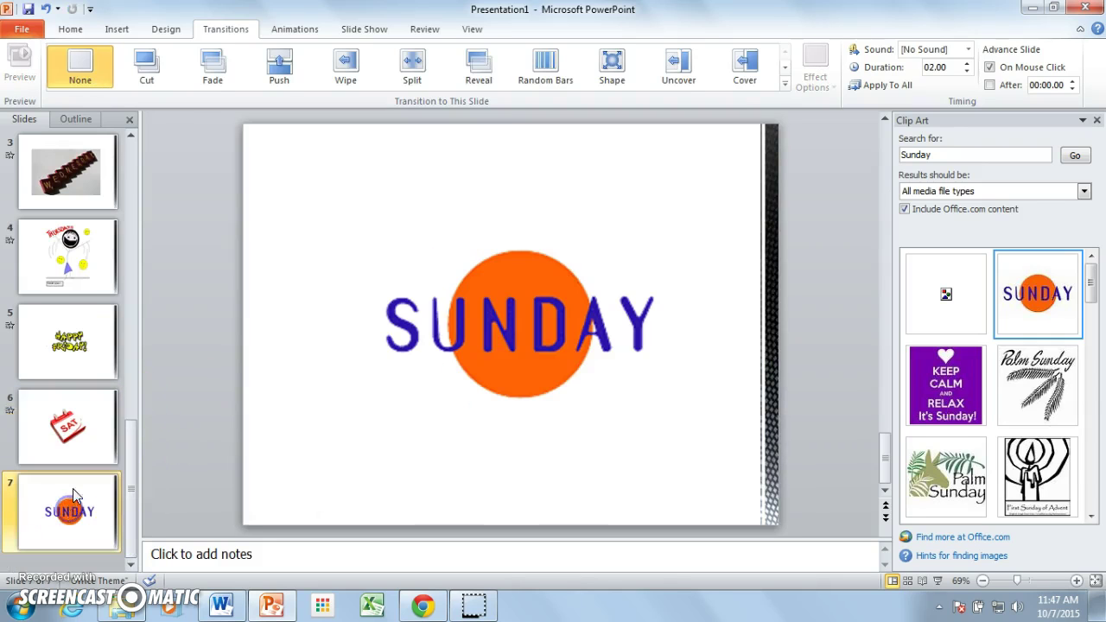
click(785, 84)
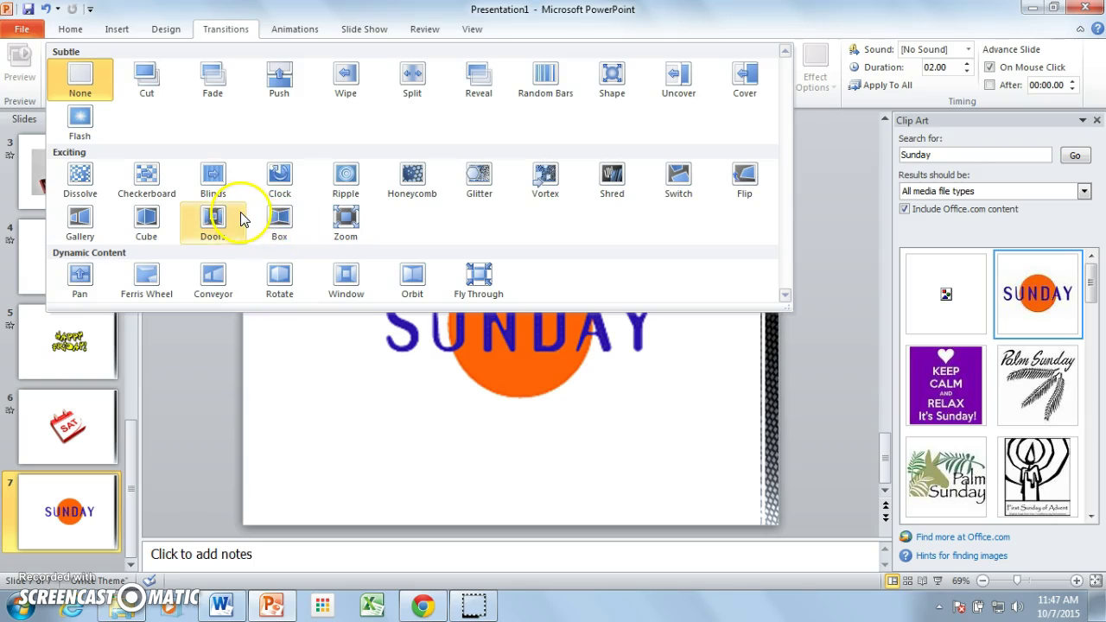
click(745, 177)
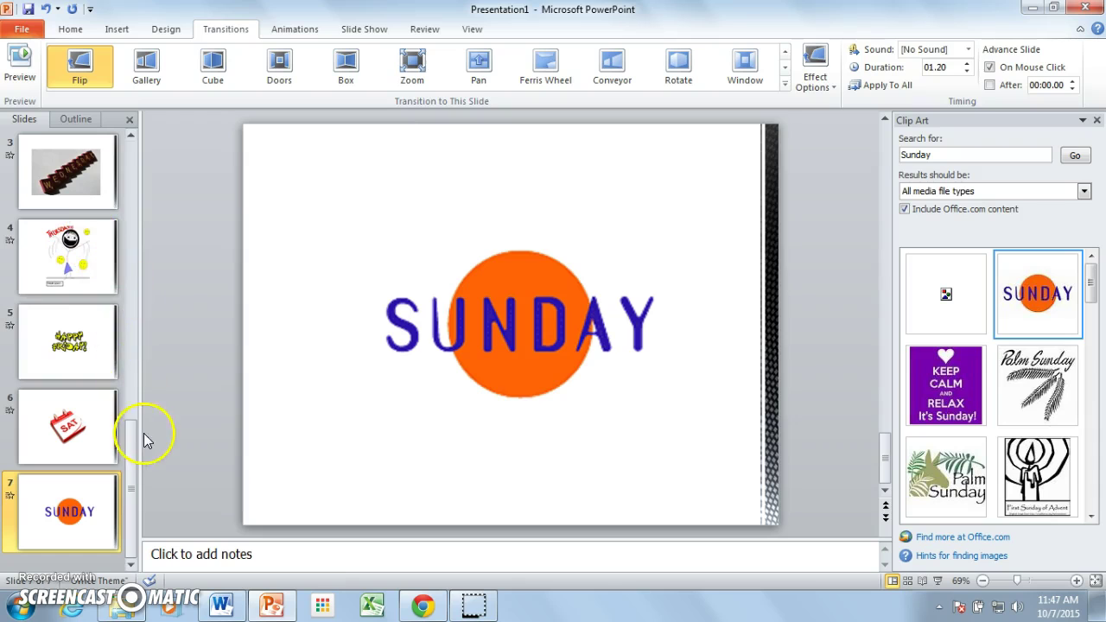
Step: Preview the transitions of the Sunday slide, the "Happy Monday!" slide and the Tuesday slide
click(138, 222)
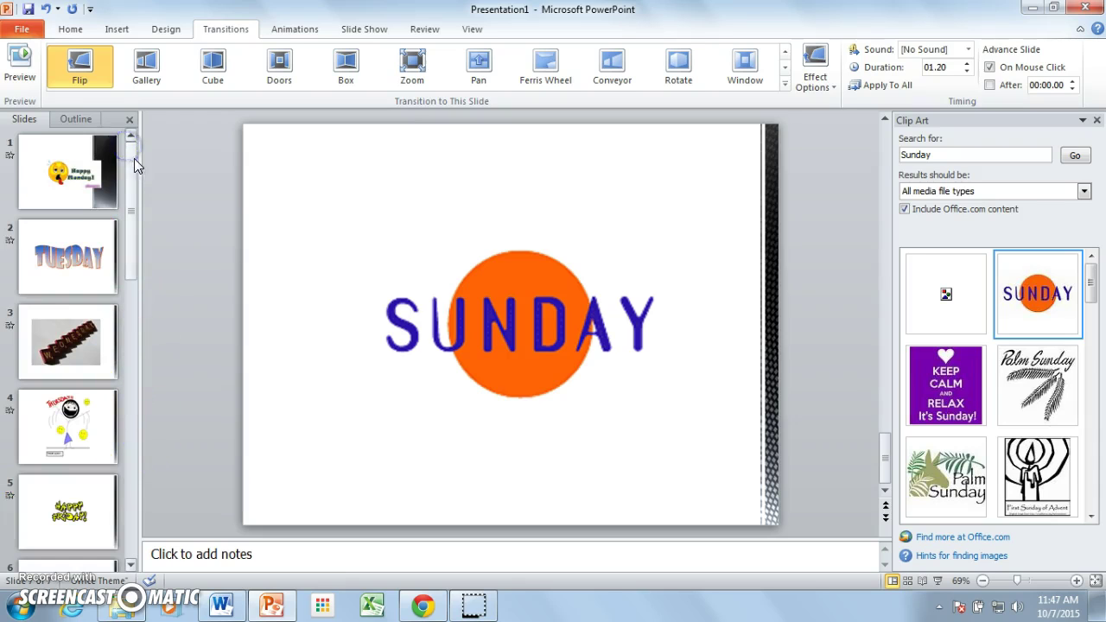
click(20, 69)
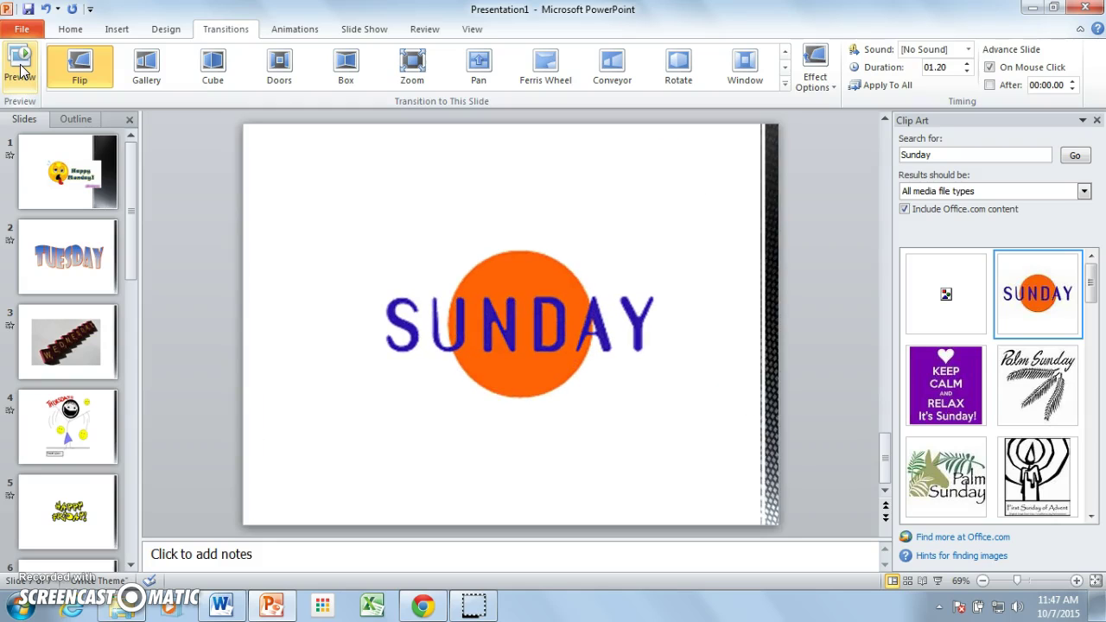
click(41, 166)
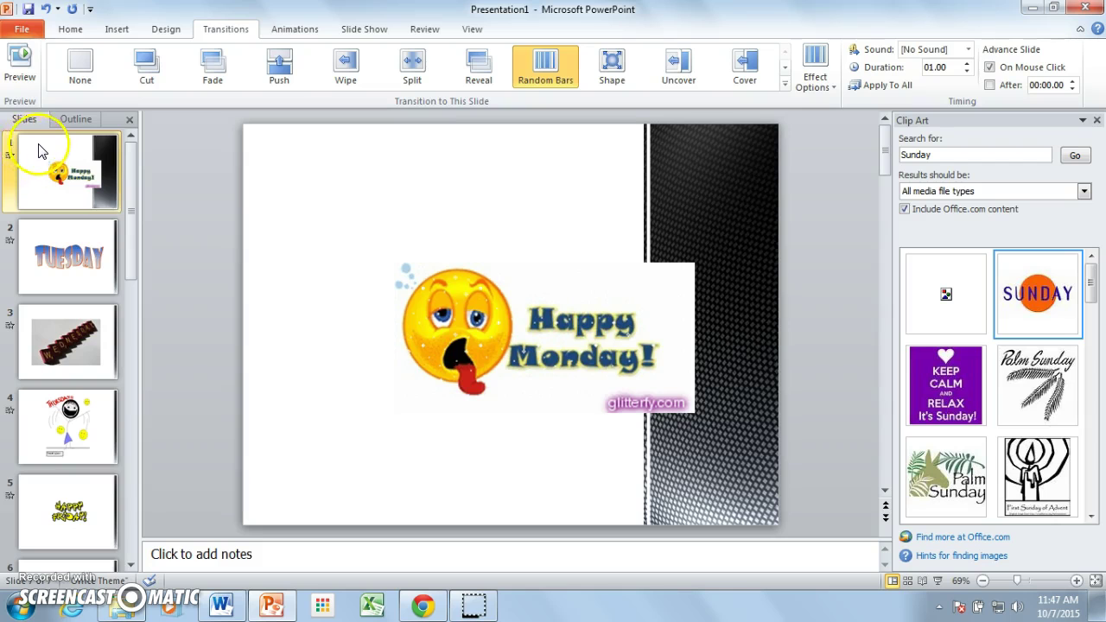
click(26, 69)
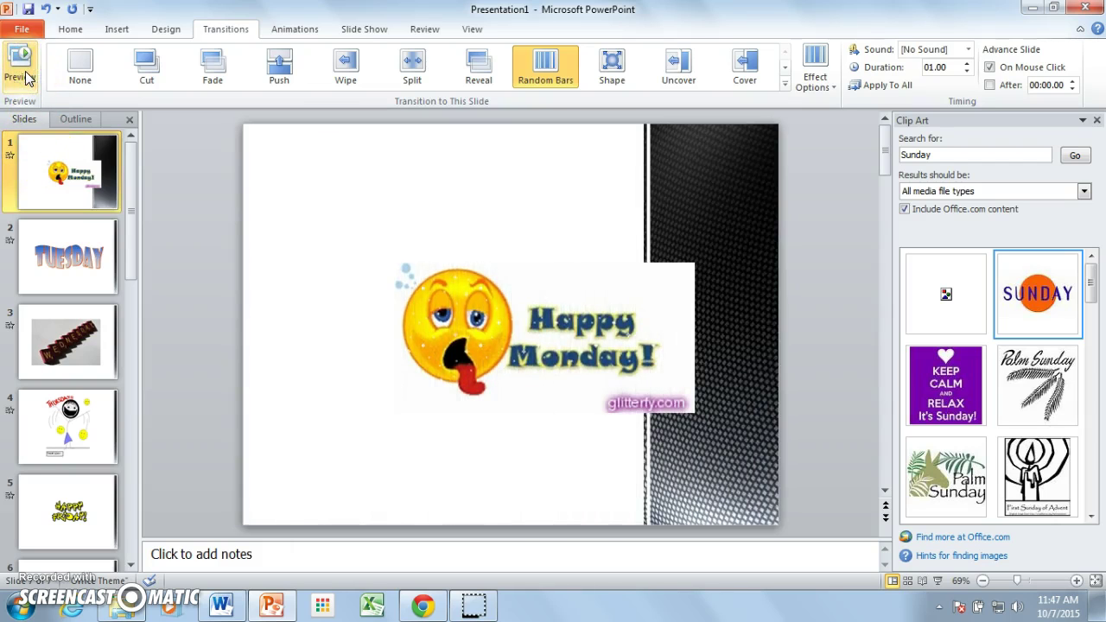
click(68, 256)
click(20, 78)
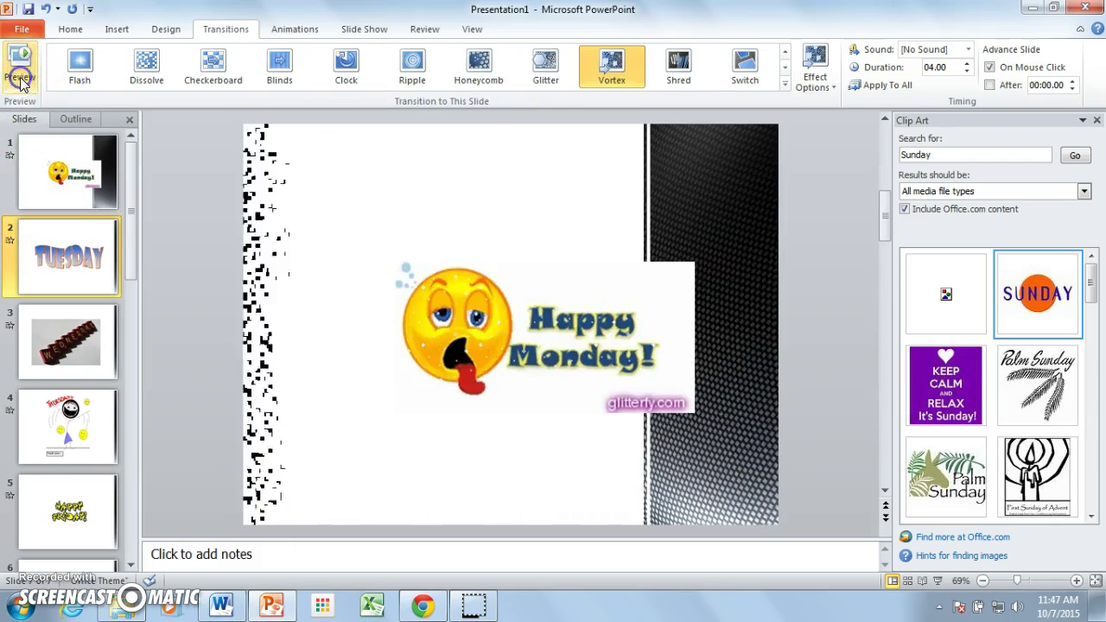